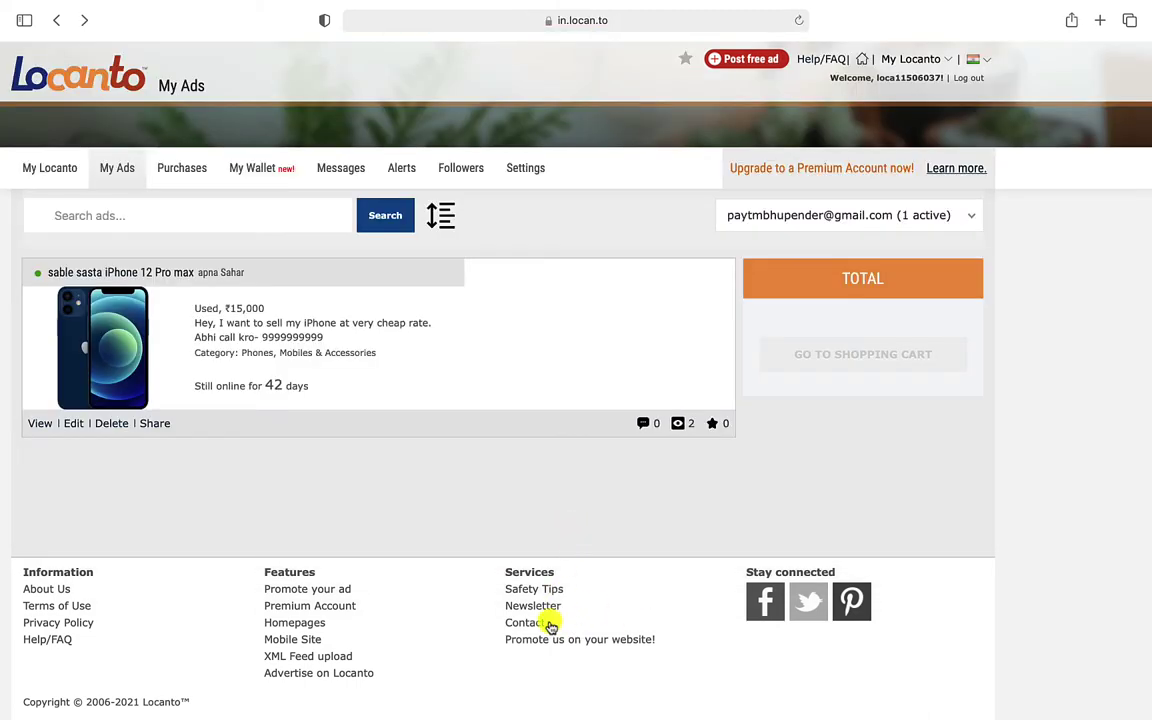
# In Locanto's footer contact form, pick 'About Ads on the Site' and the phone-number-without-consent question
pyautogui.click(525, 622)
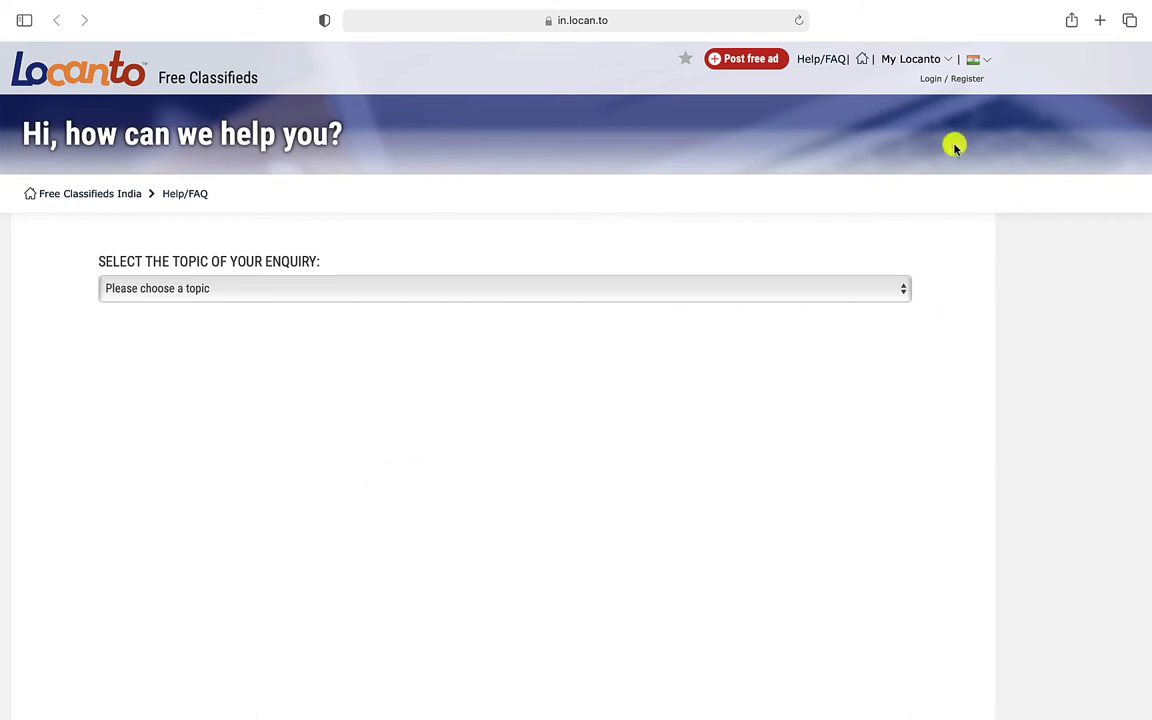
pyautogui.moveTo(877, 63)
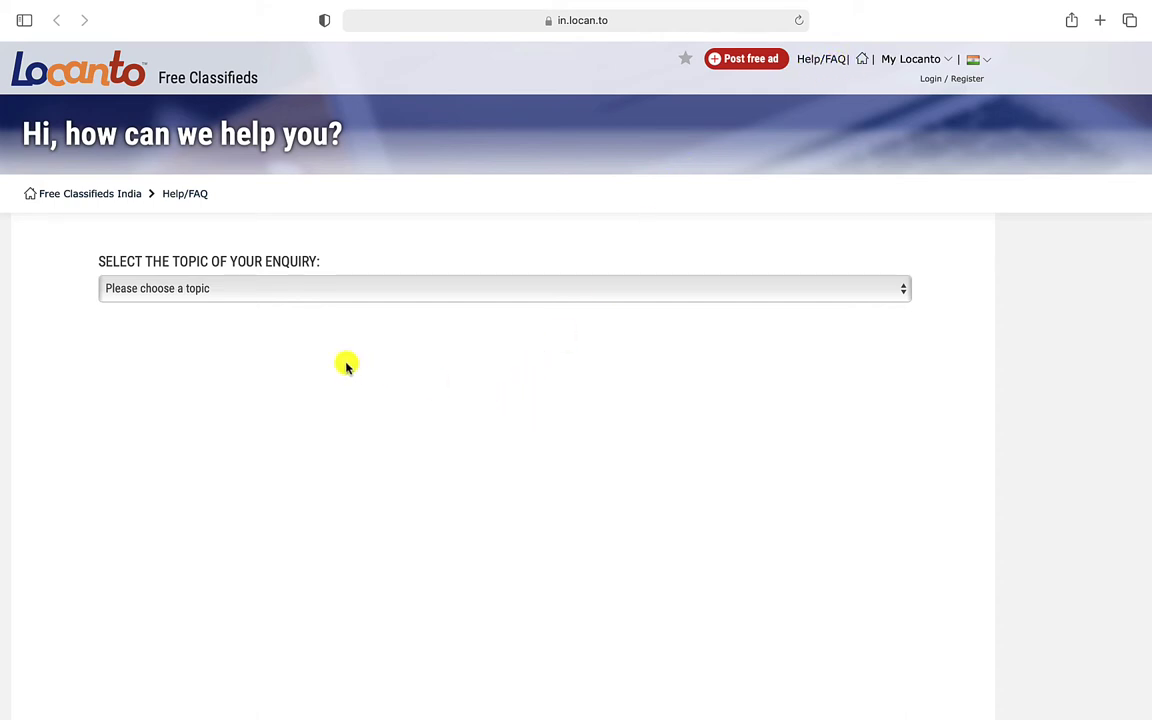
pyautogui.click(352, 292)
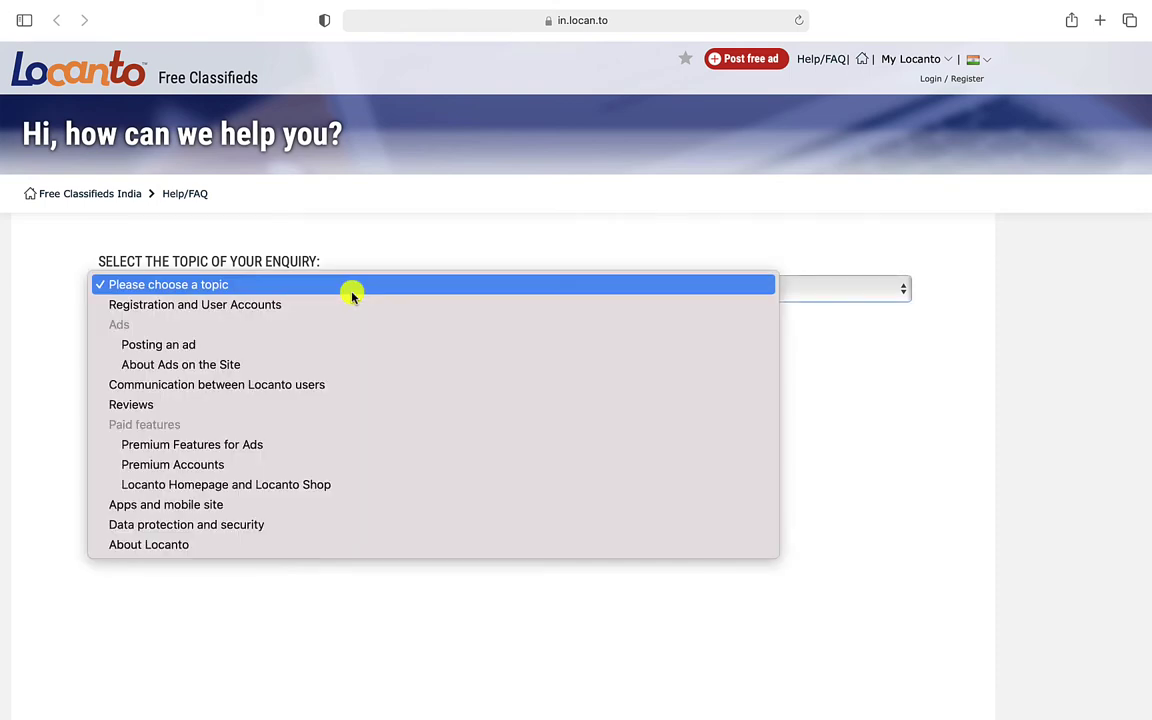
pyautogui.click(183, 366)
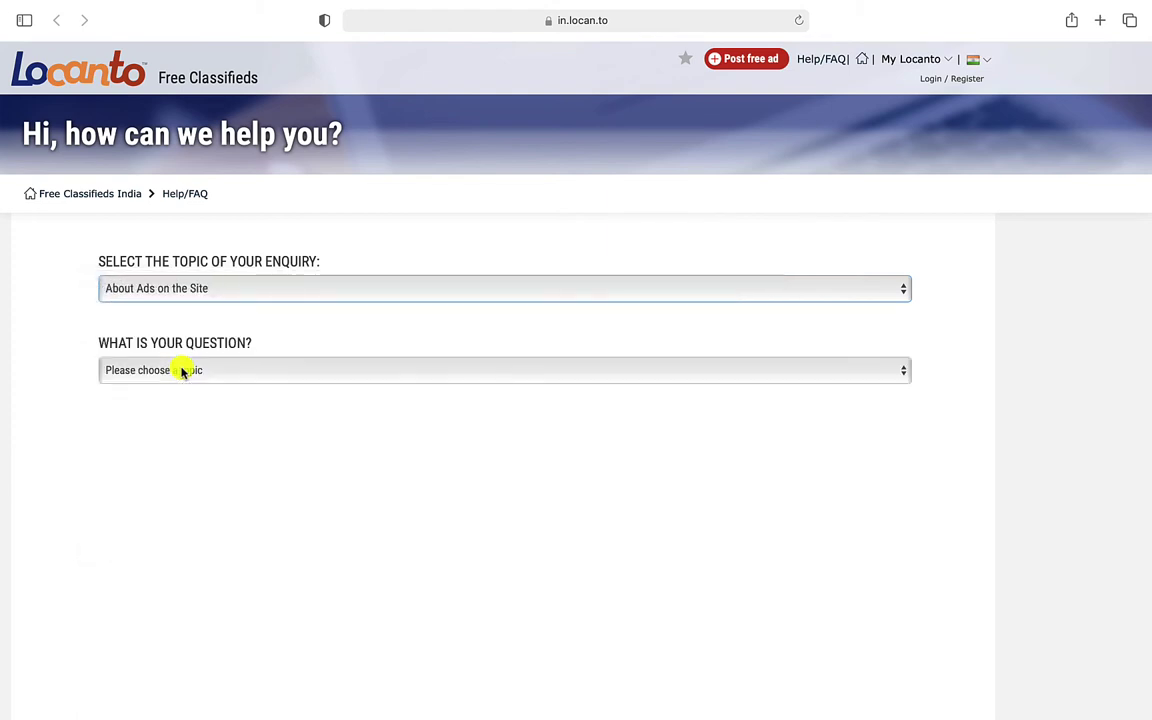
pyautogui.click(183, 371)
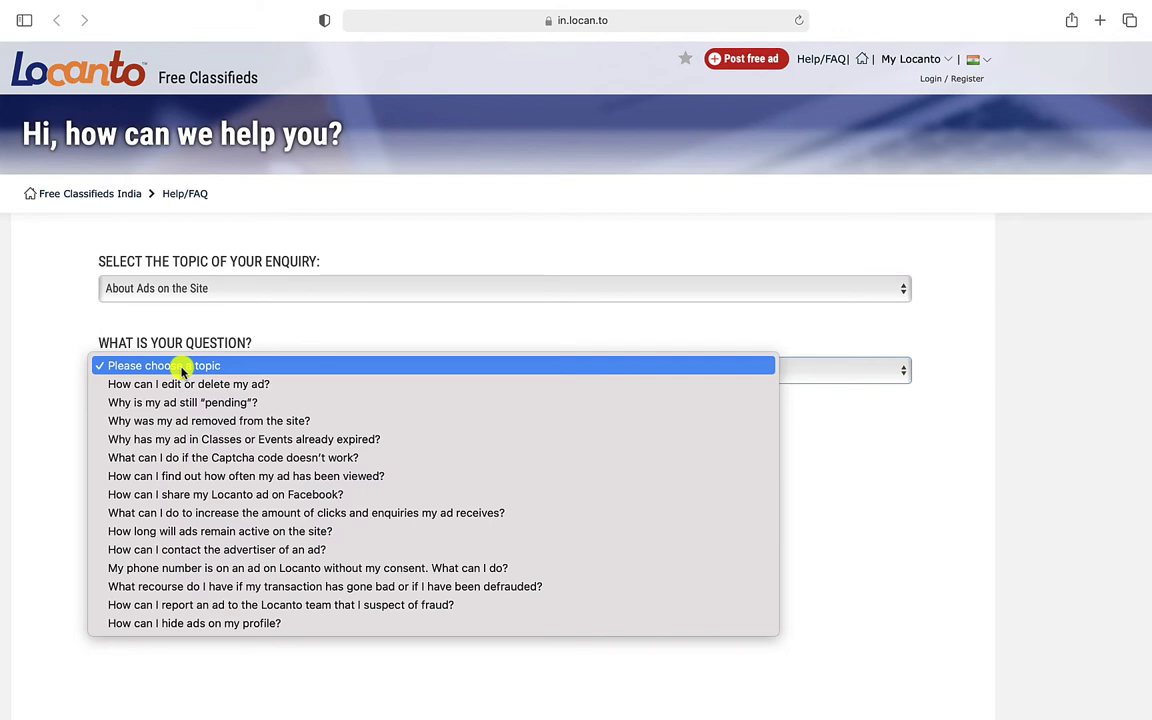
pyautogui.click(168, 568)
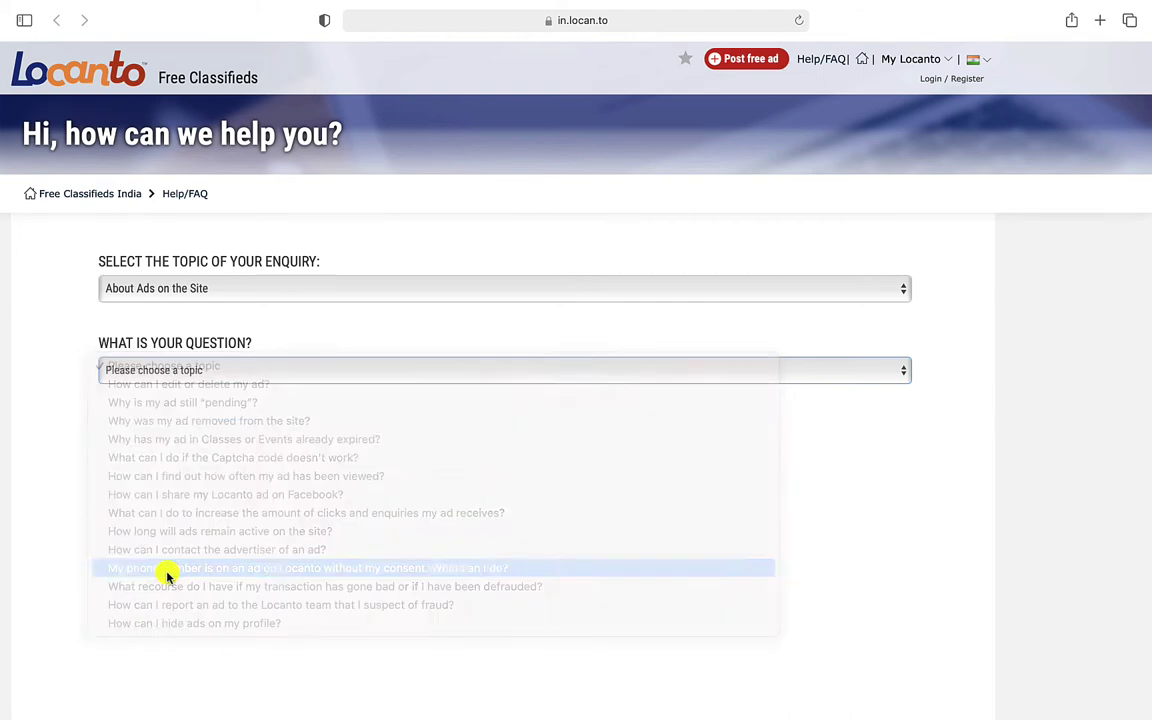
pyautogui.scroll(-5, 168, 575)
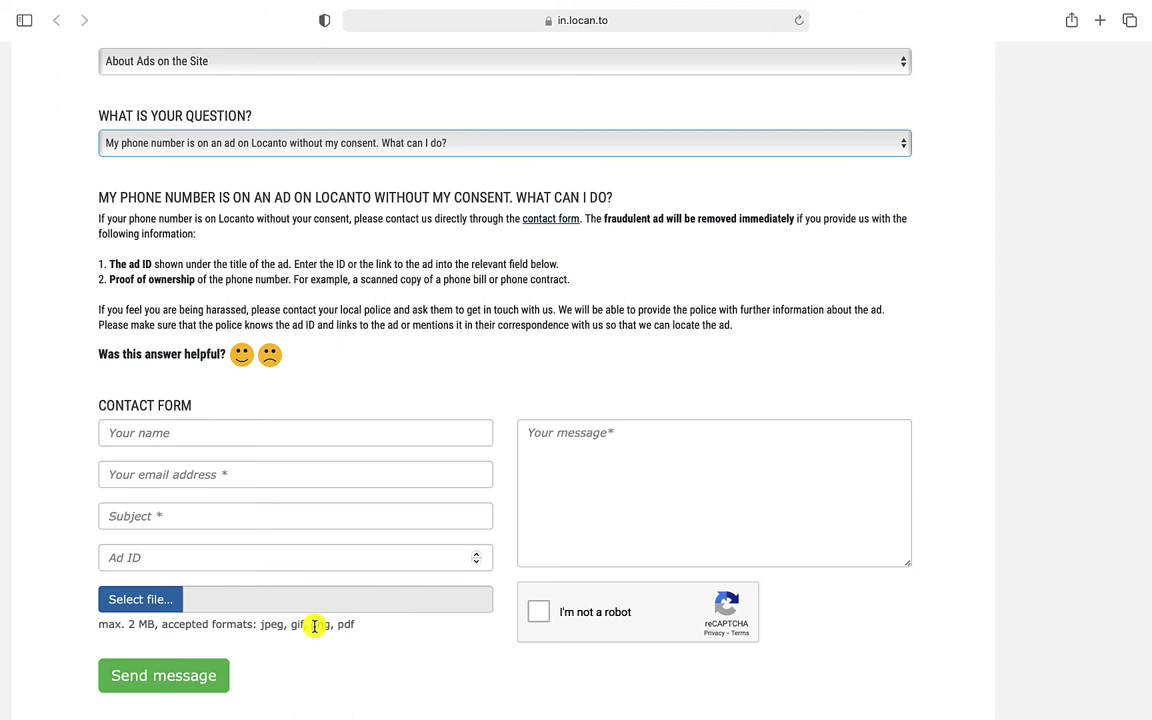
# Enter the sender's name and e-mail, subject 'my number is on locanto without my consent', and paste the ad ID
pyautogui.click(161, 432)
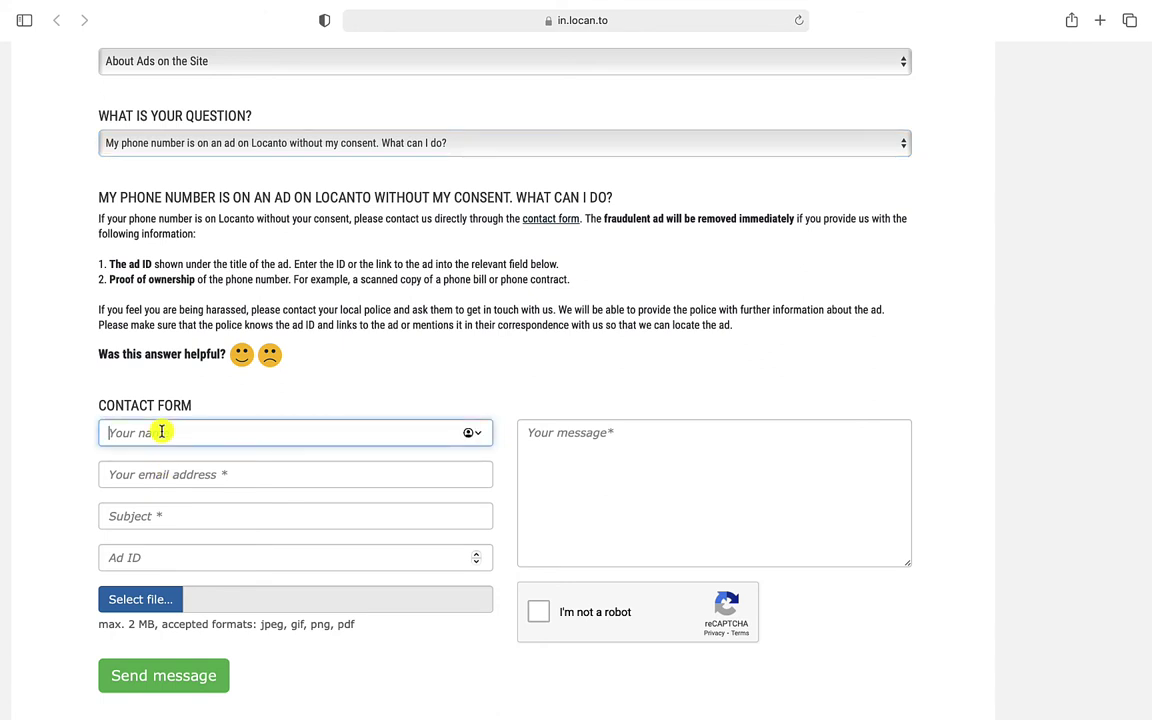
pyautogui.write('abc')
pyautogui.click(143, 474)
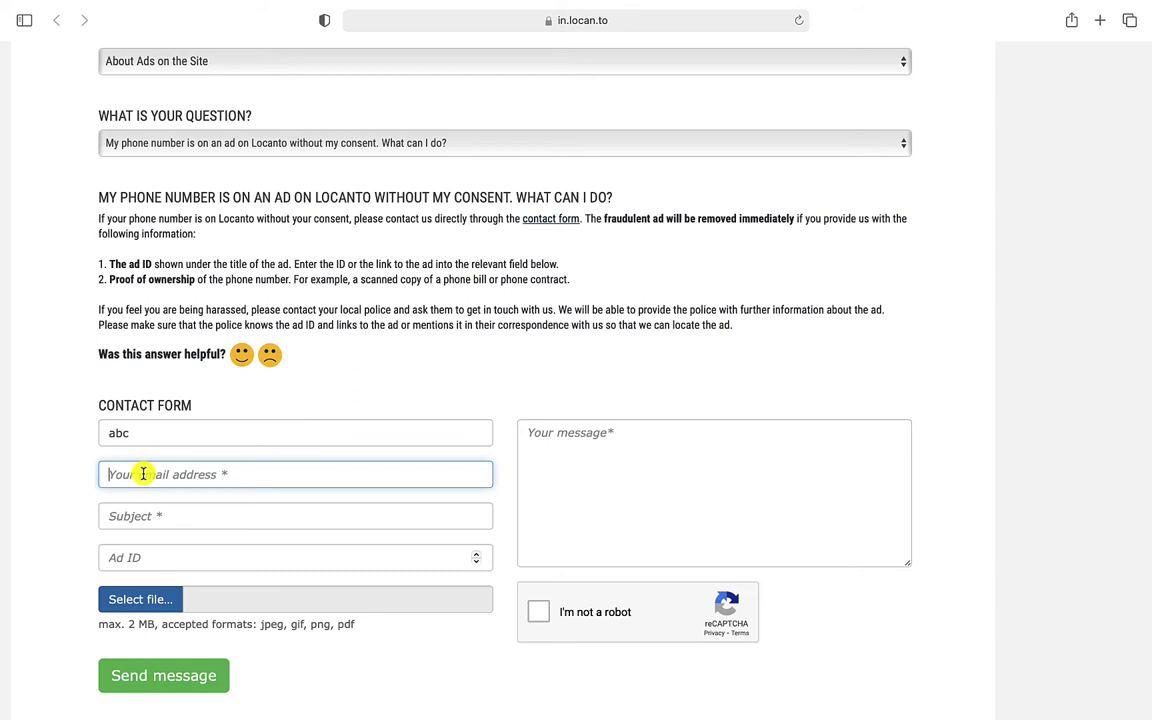
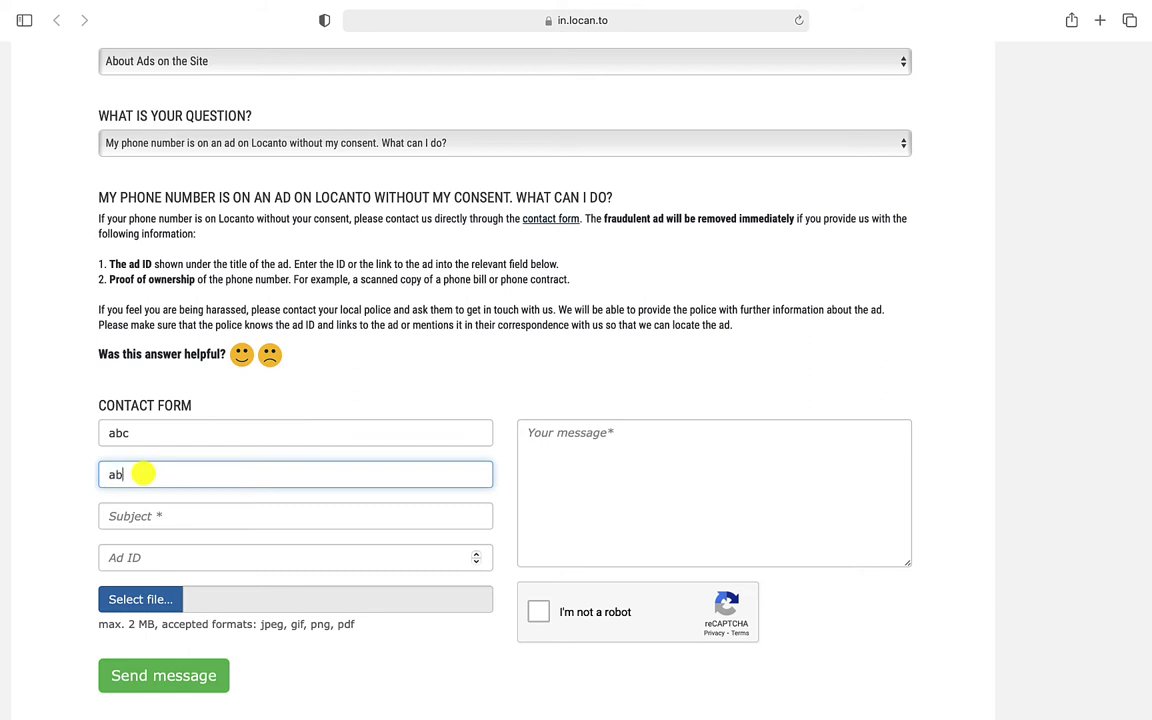
pyautogui.press('Tab')
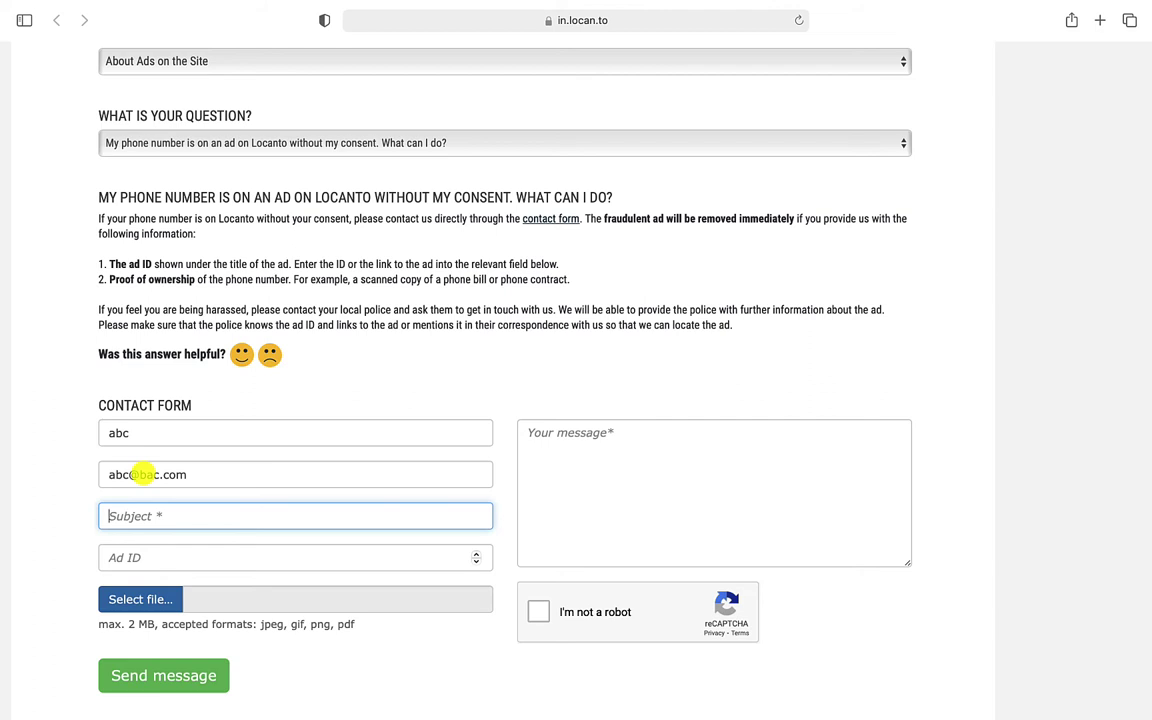
pyautogui.write('my number is on lo')
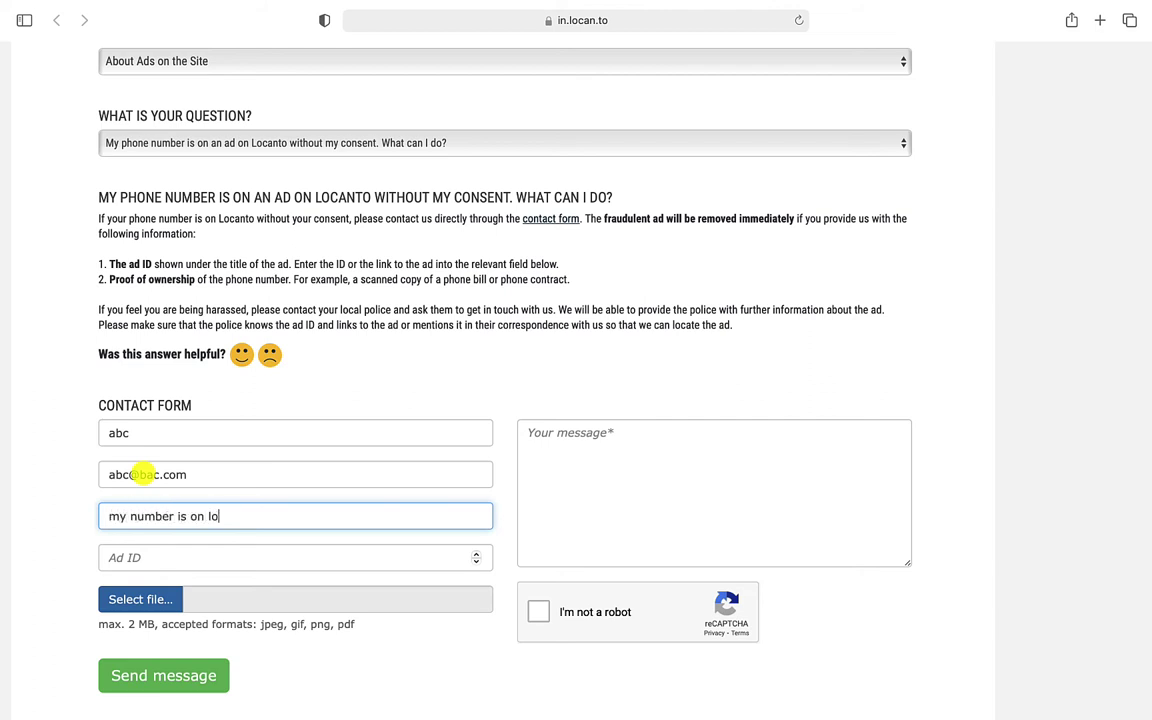
pyautogui.write('canto without my con')
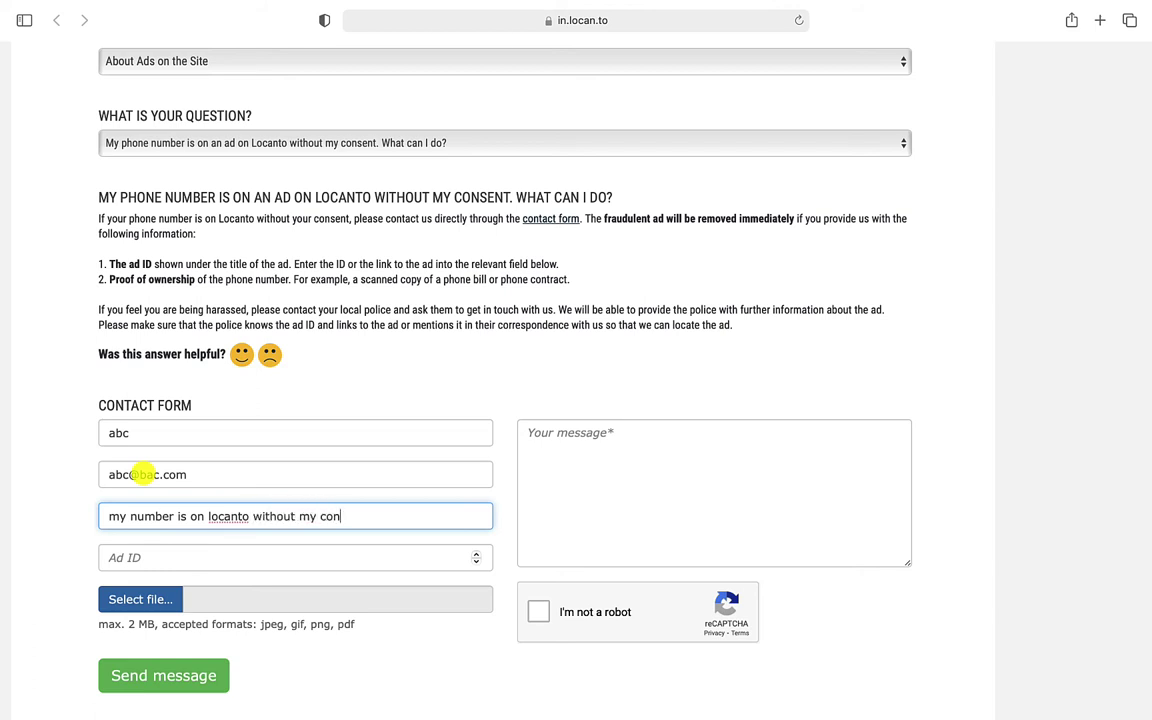
pyautogui.write('sent')
pyautogui.click(127, 555)
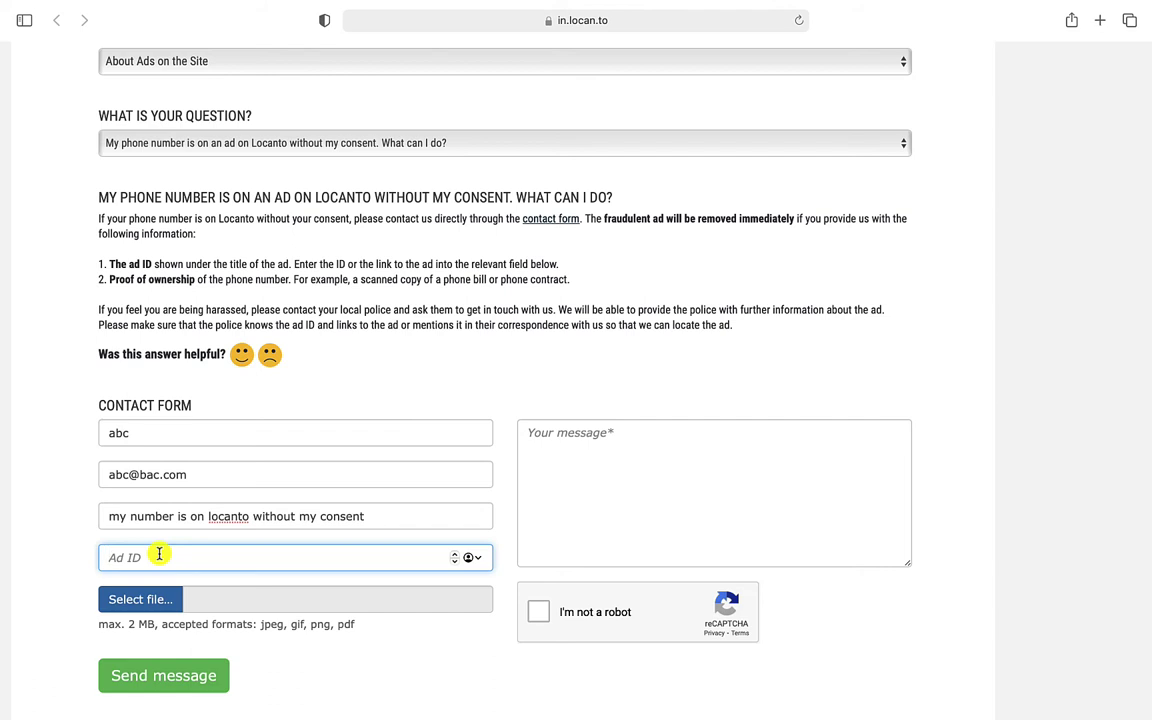
pyautogui.press('super+v')
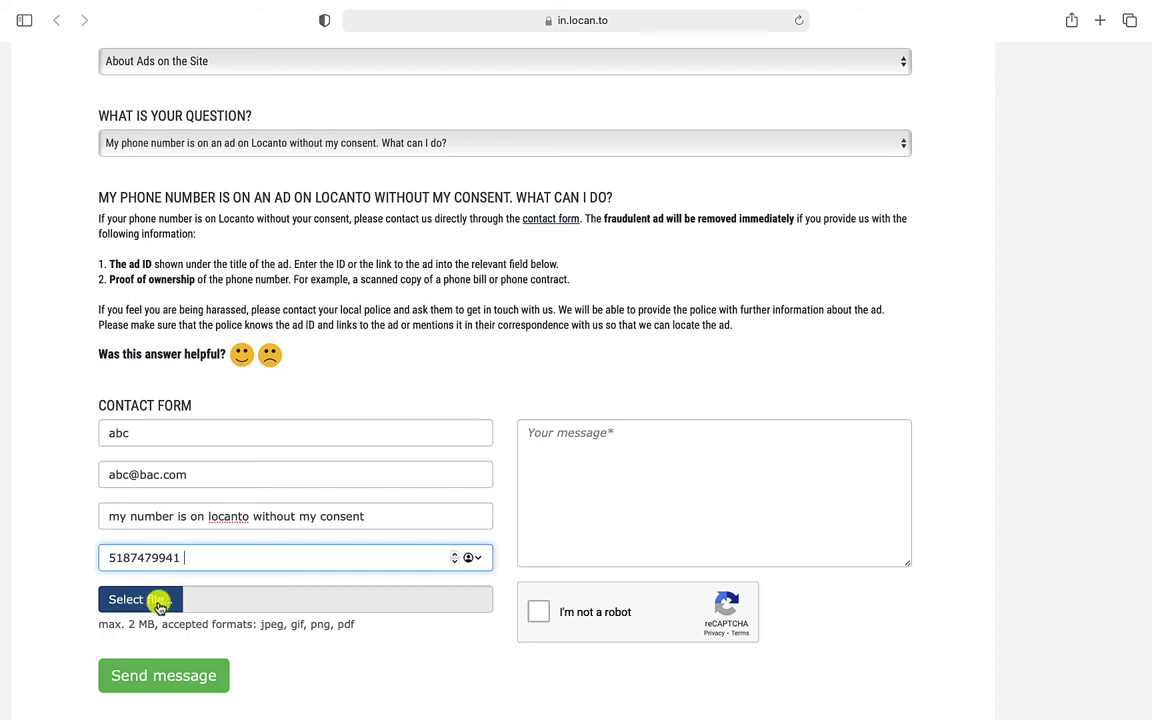
# Skip the file attachment and write the message 'my number is being used on locanto without my consent.'
pyautogui.click(158, 601)
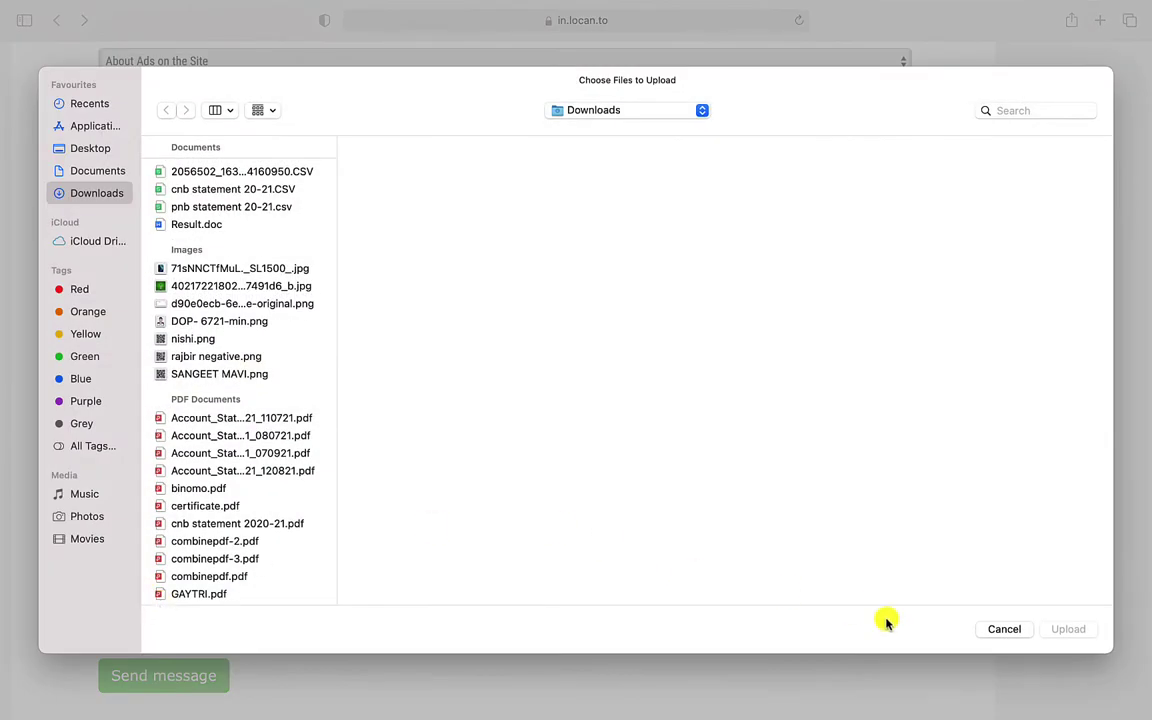
pyautogui.click(1003, 630)
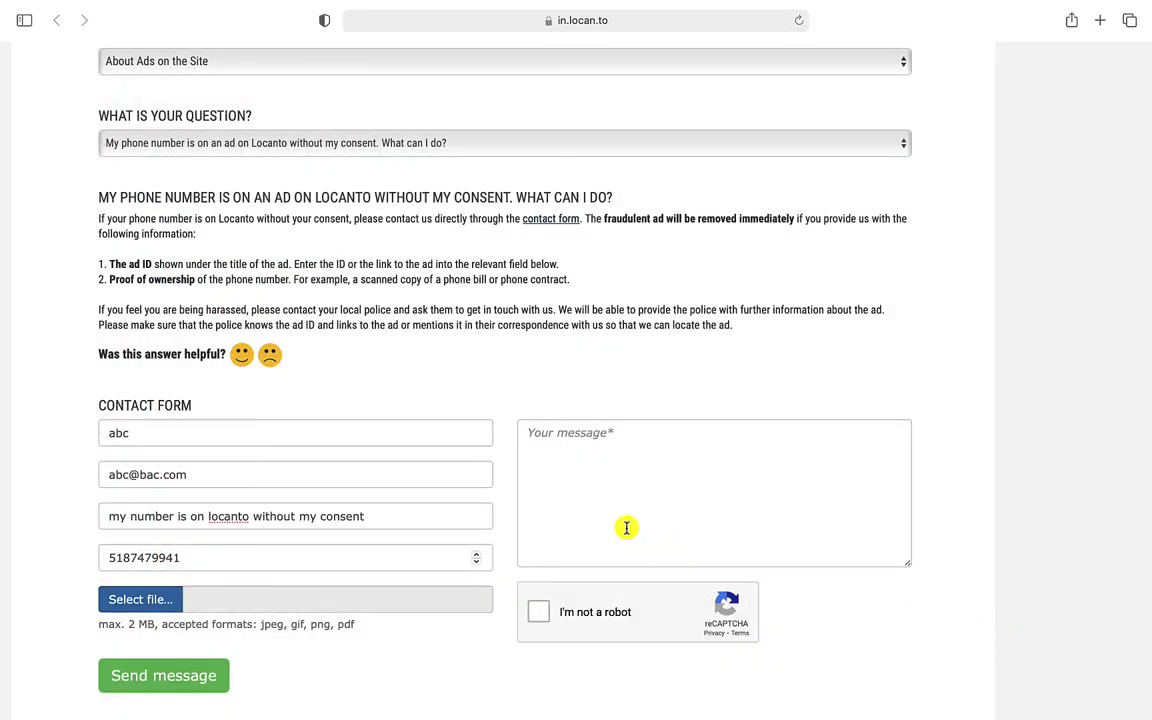
pyautogui.click(626, 528)
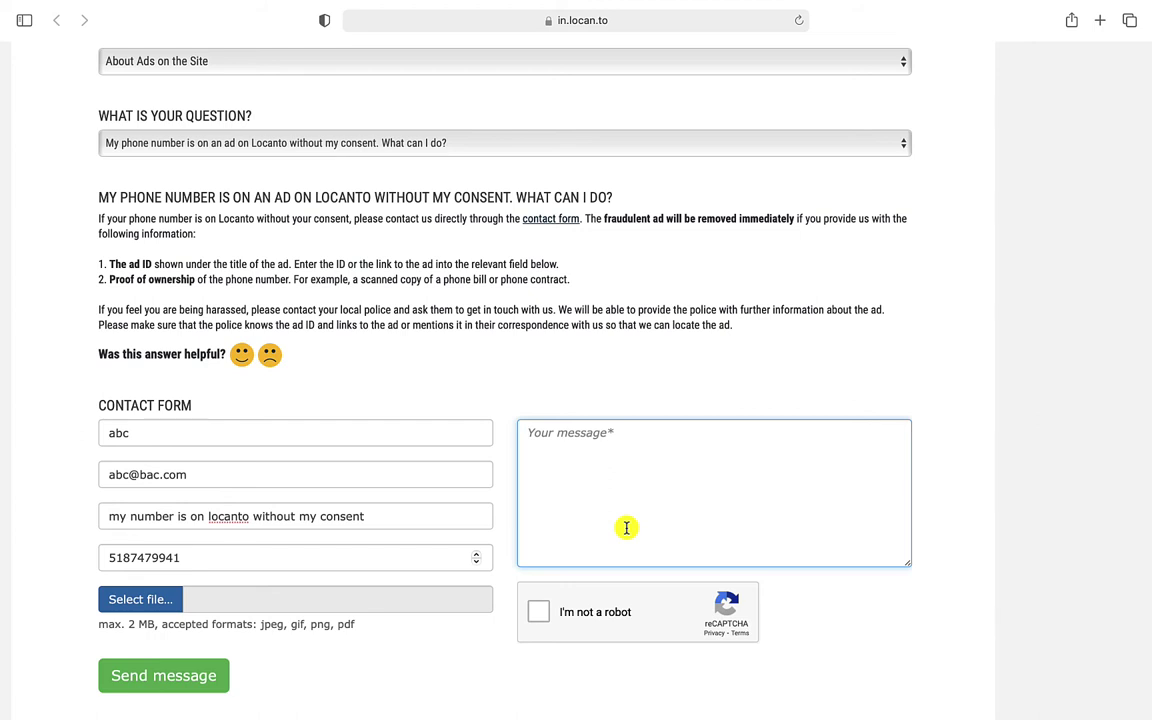
pyautogui.write('my ')
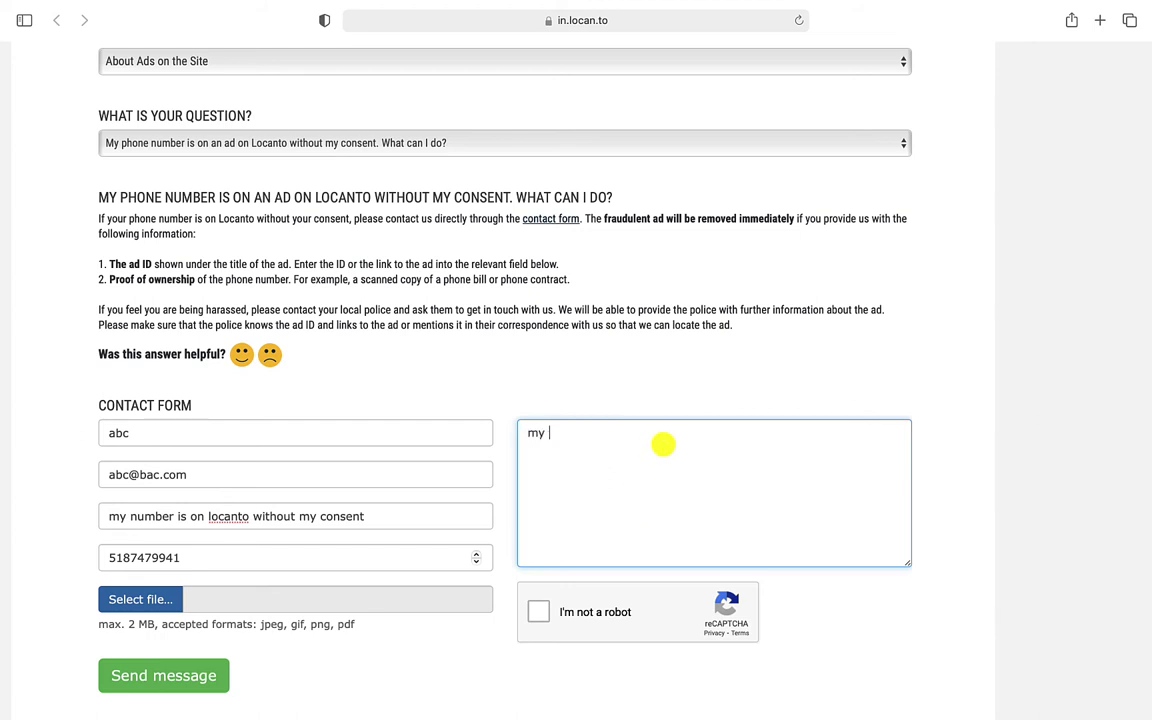
pyautogui.write('number is being used on ')
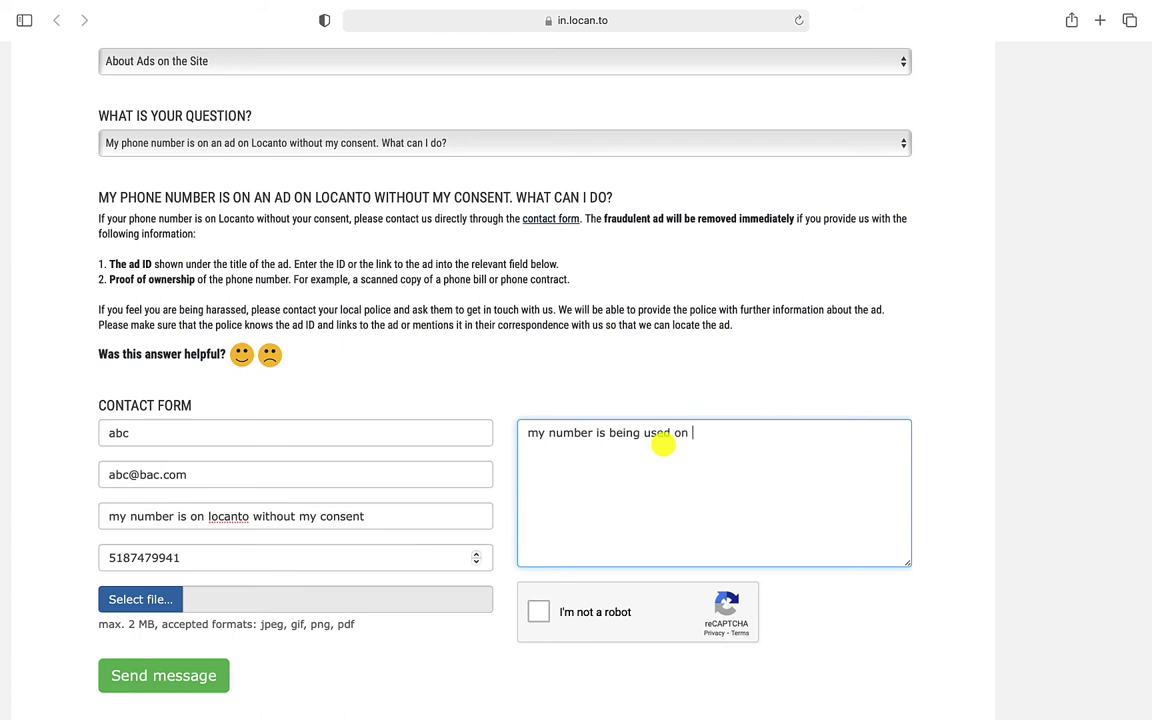
pyautogui.write('locanto without my ')
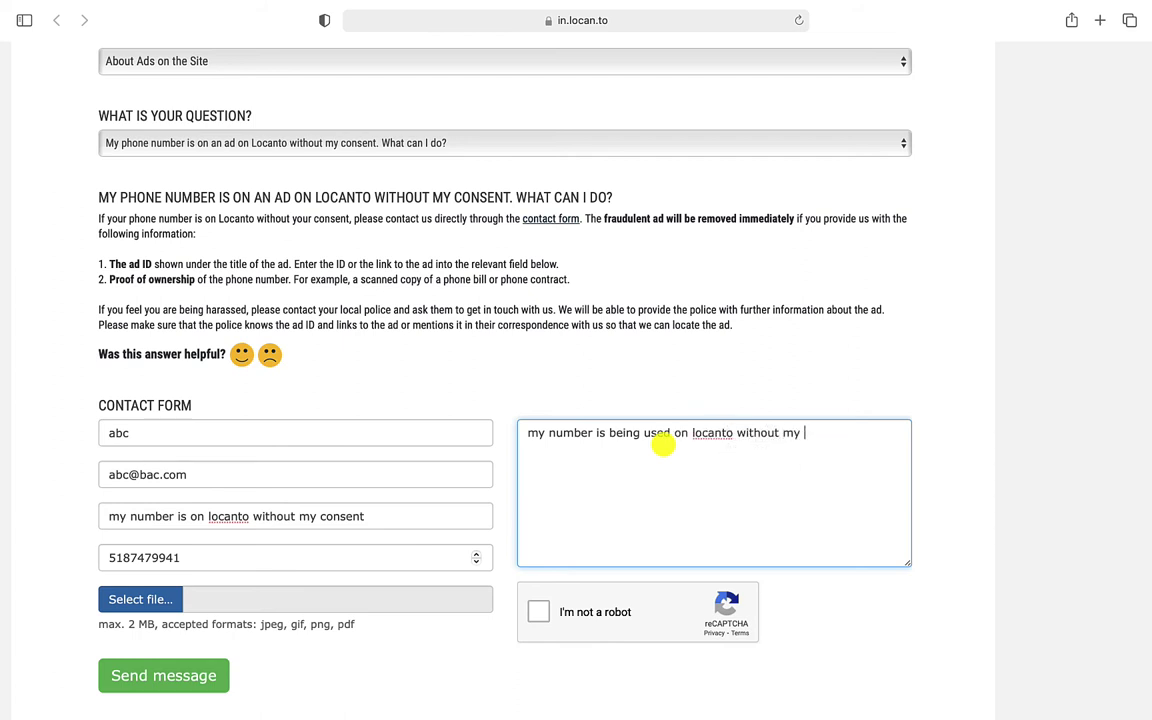
pyautogui.write('ca')
pyautogui.press('BackSpace')
pyautogui.press('BackSpace')
pyautogui.write('consent.')
# Pass the captcha by selecting the three fire hydrant images, send the form, and go back home
pyautogui.click(541, 613)
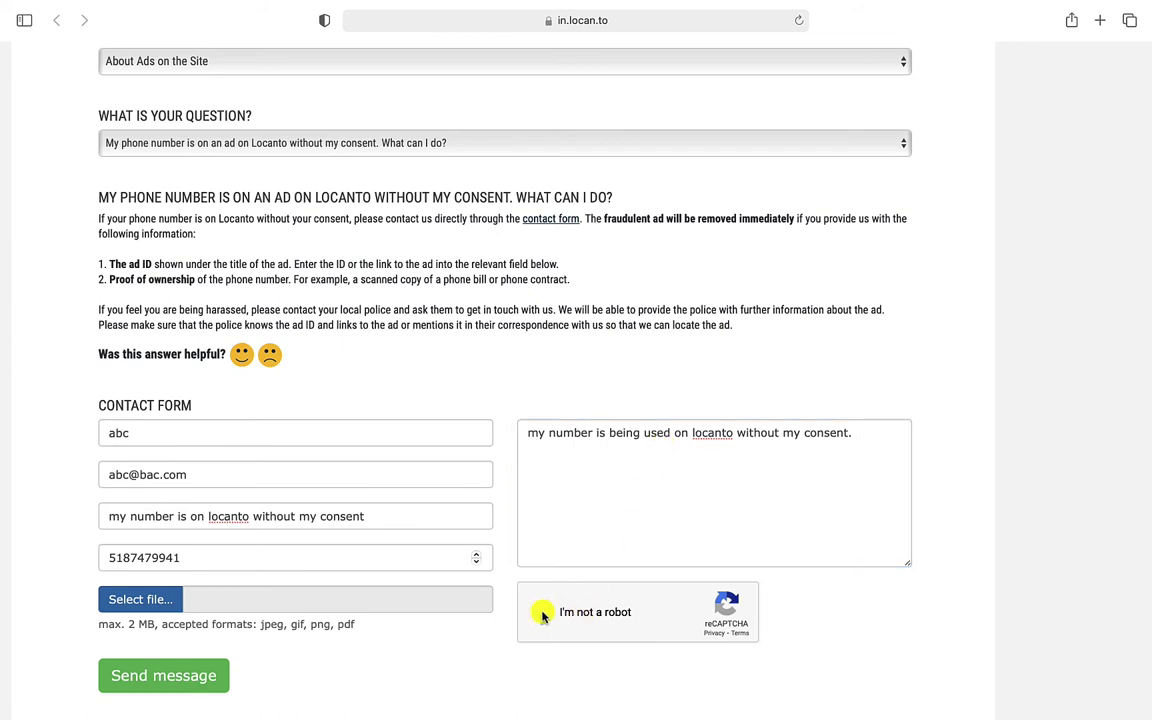
pyautogui.click(712, 495)
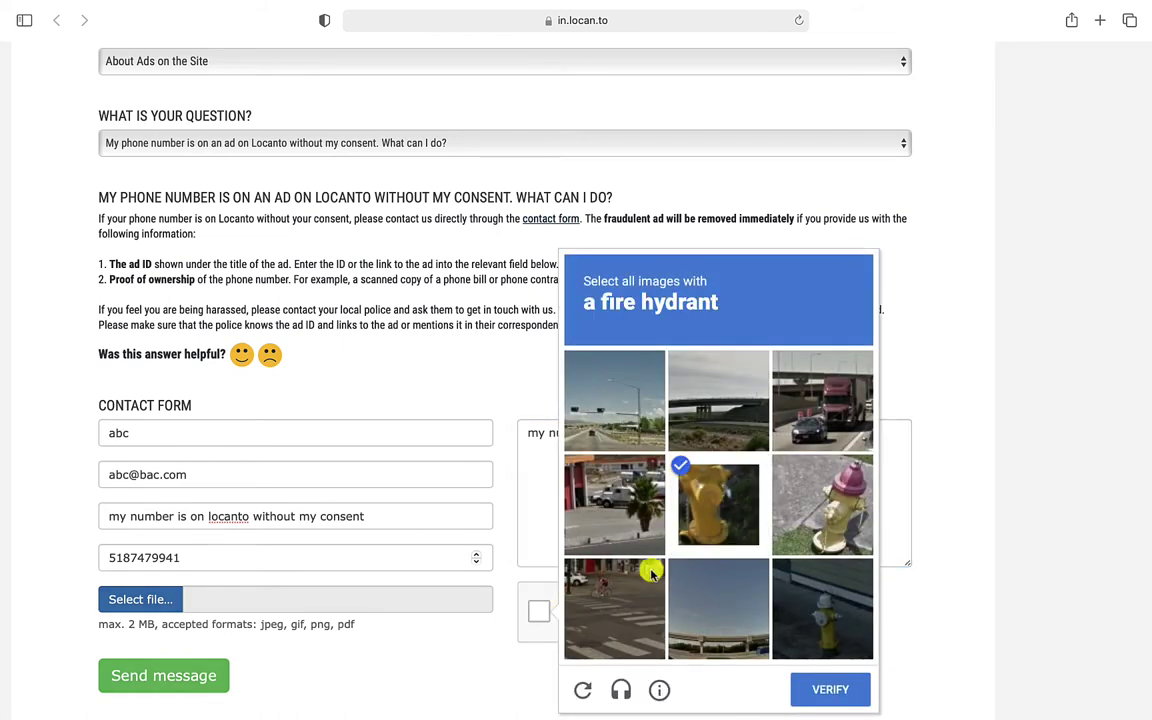
pyautogui.click(825, 495)
pyautogui.click(825, 598)
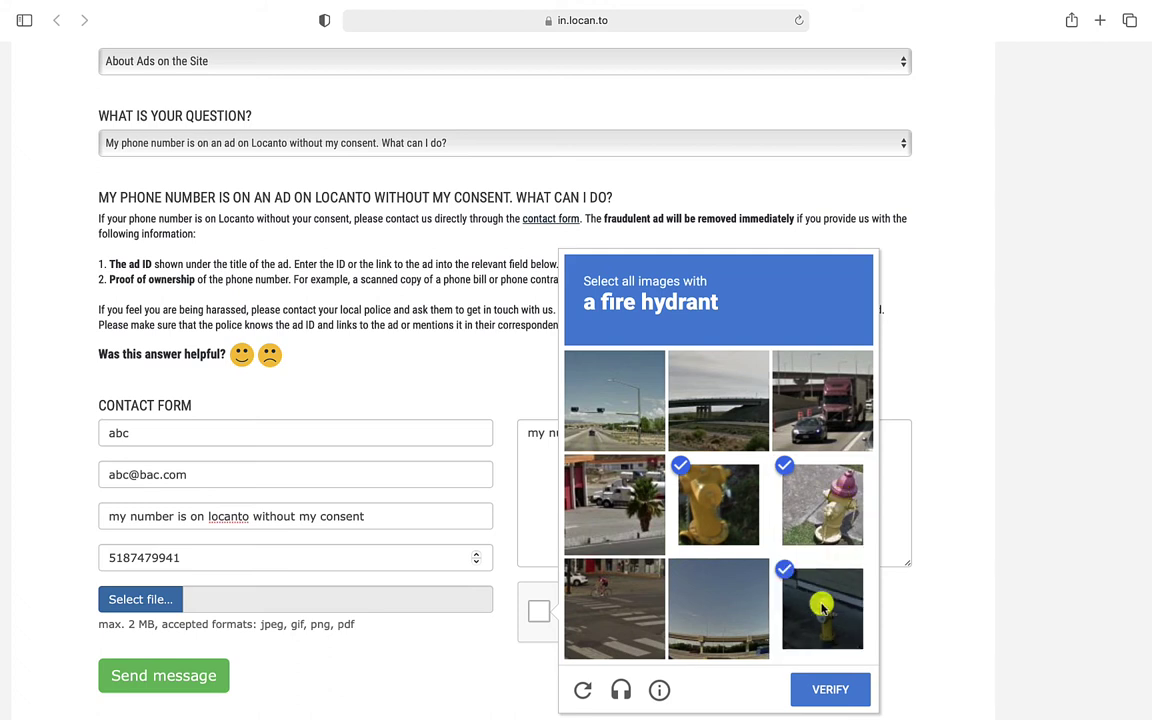
pyautogui.click(828, 683)
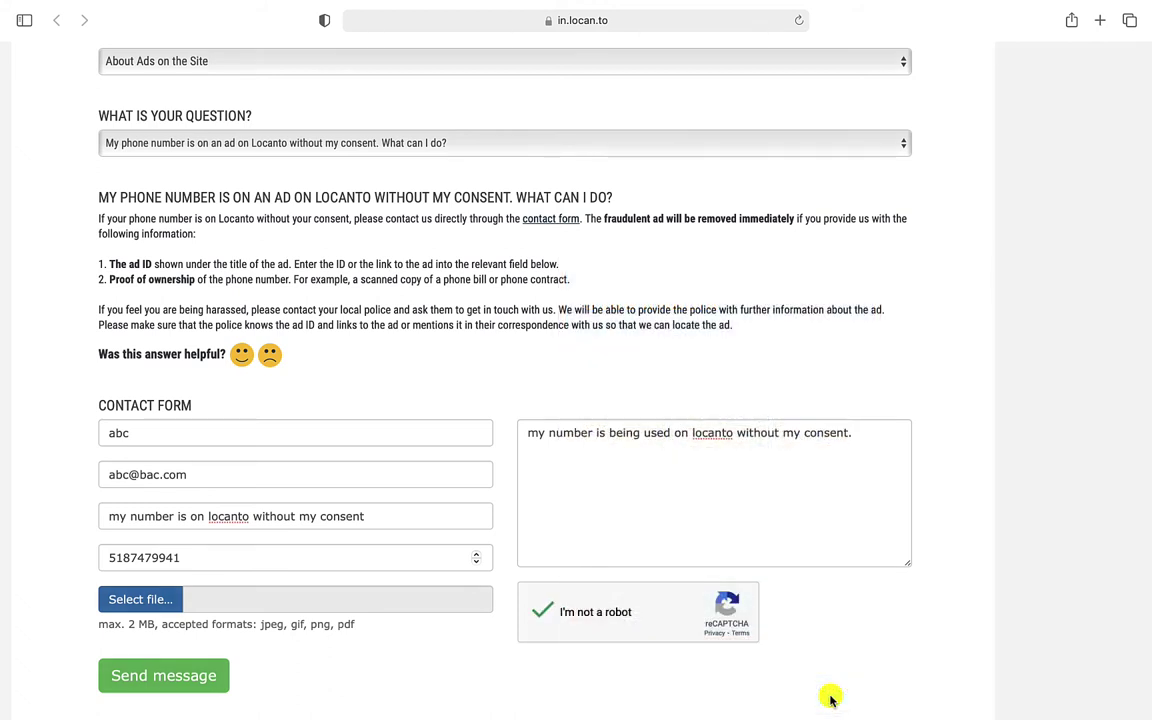
pyautogui.click(181, 681)
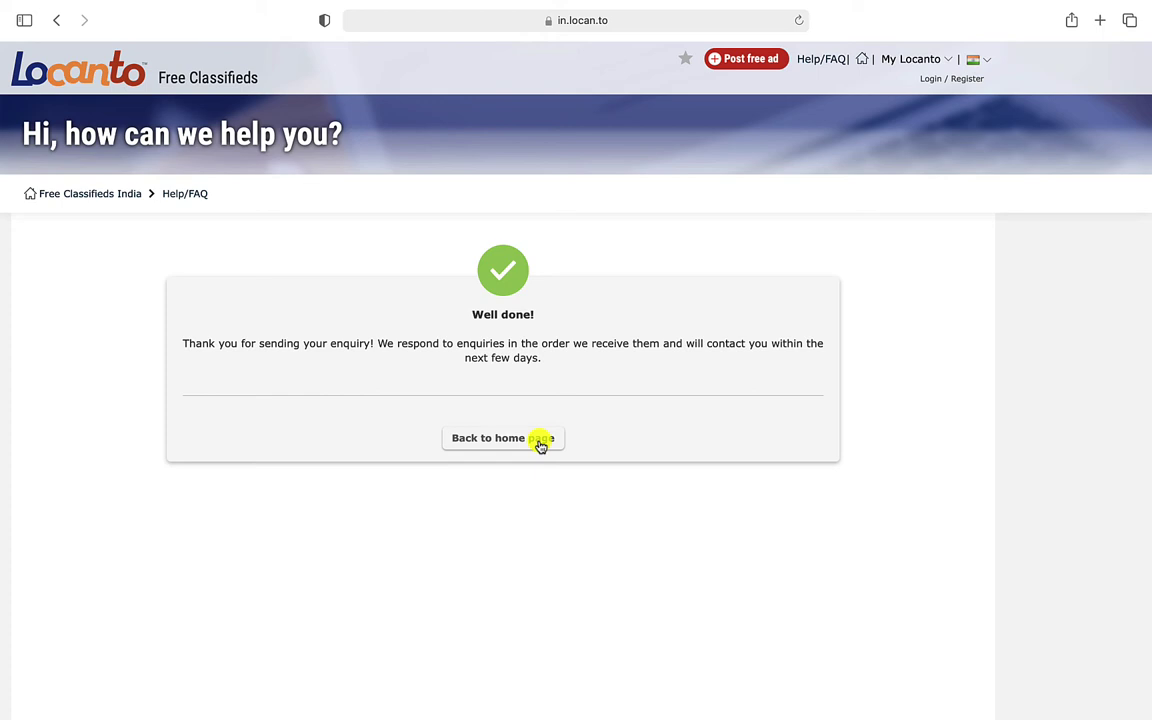
pyautogui.click(540, 442)
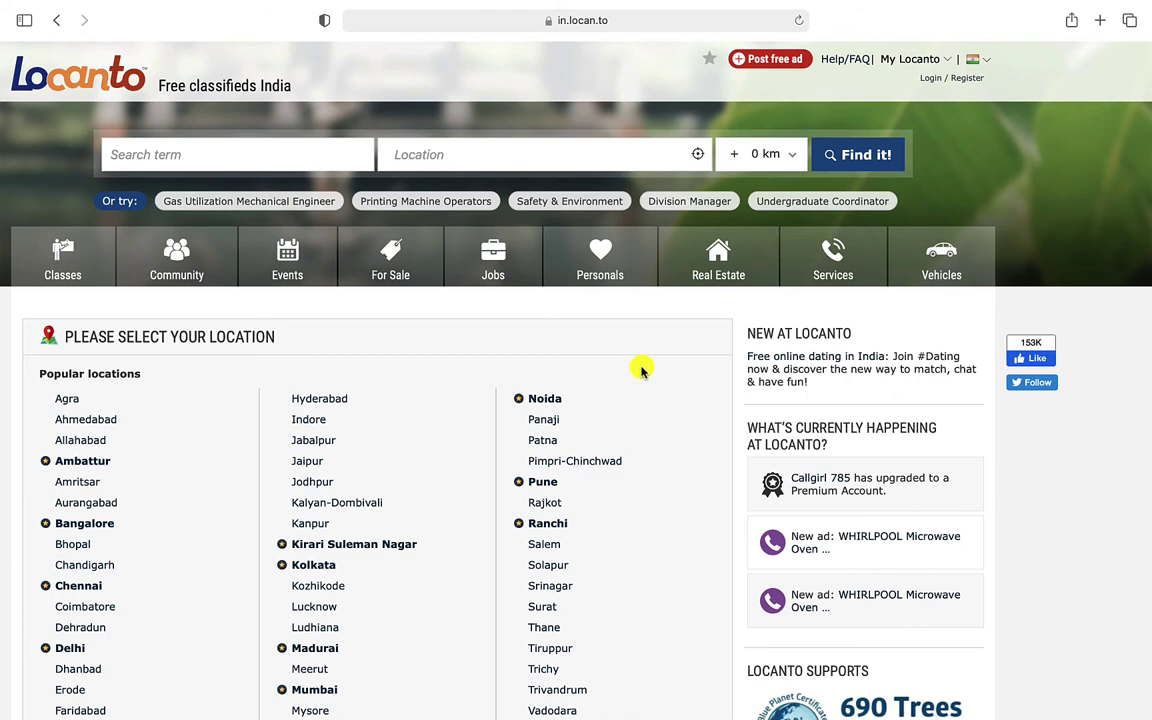
# Load consumercomplaints.in in a fresh Safari tab
pyautogui.moveTo(1143, 8)
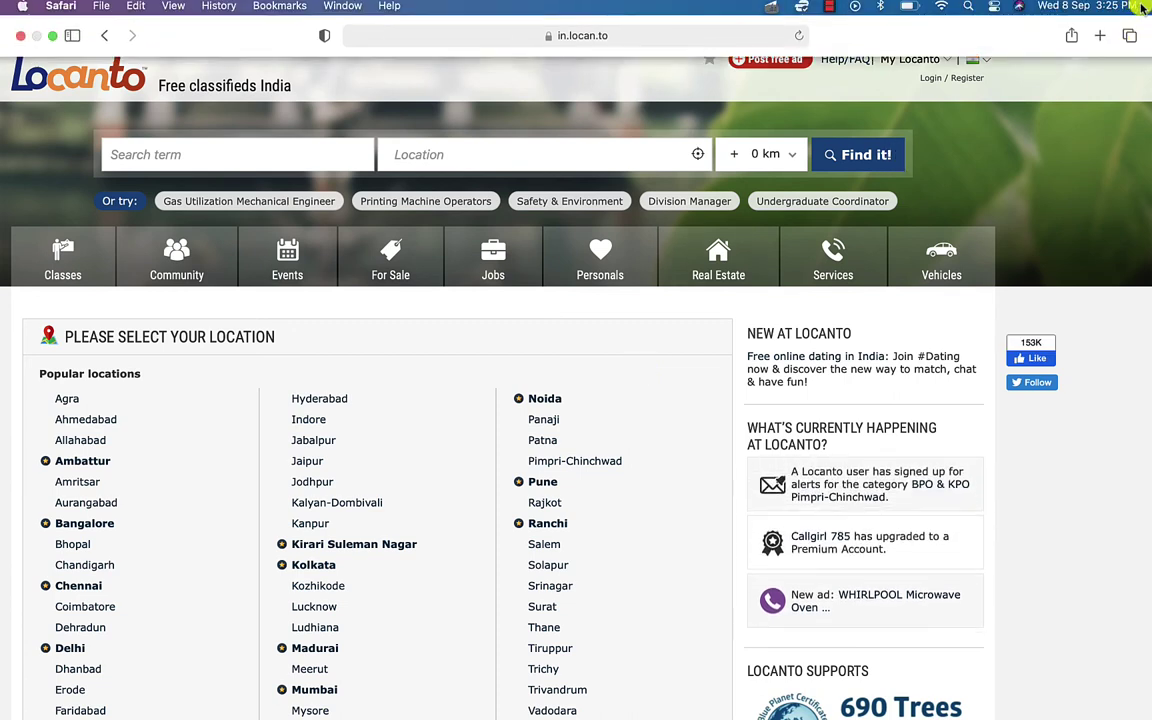
pyautogui.click(1100, 35)
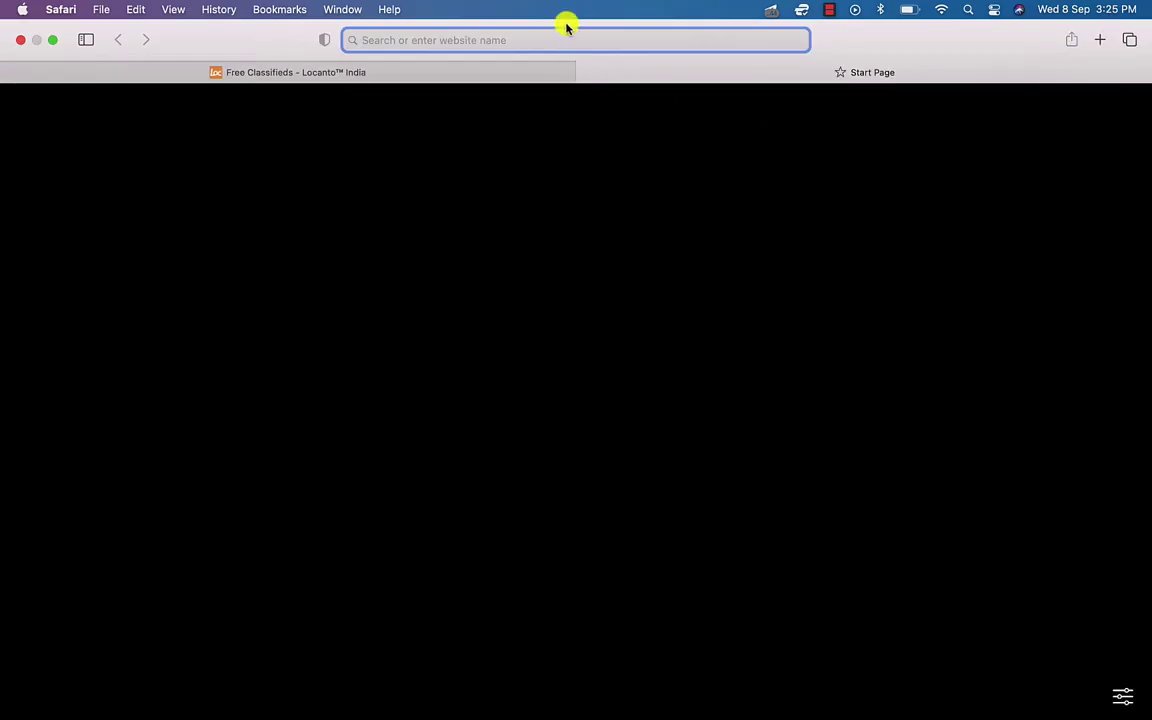
pyautogui.write('co')
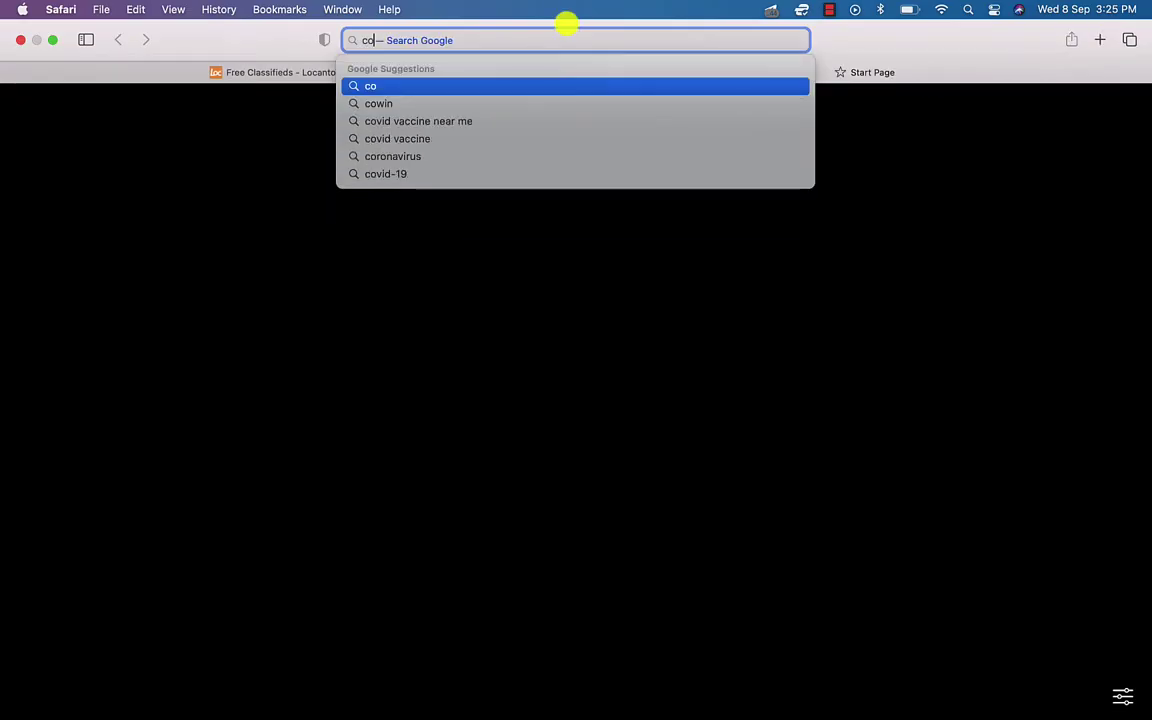
pyautogui.write('nsumercomplaints.in')
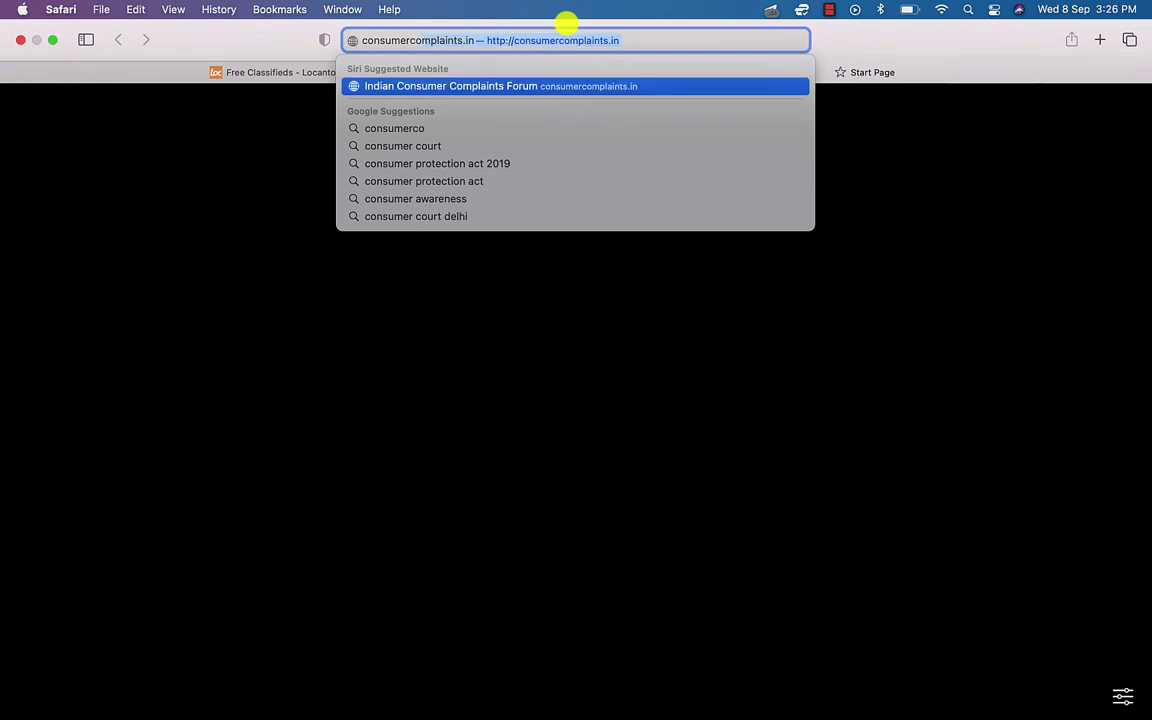
pyautogui.press('Return')
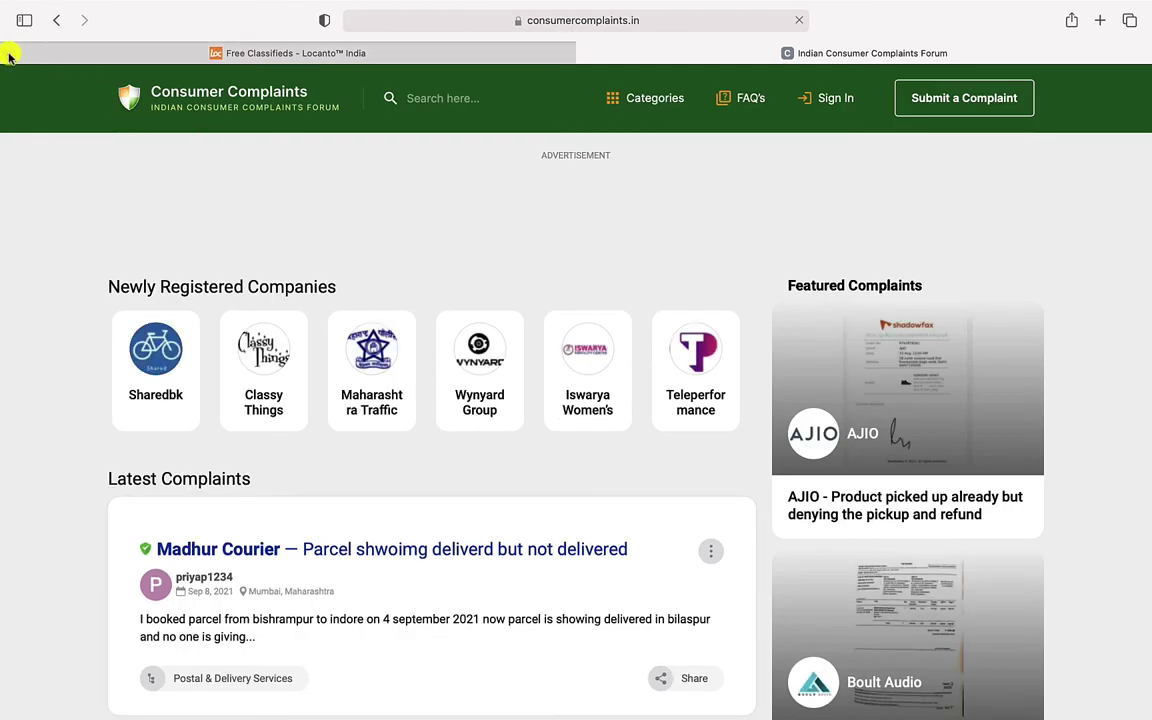
# Close the Locanto classifieds tab and dismiss the captcha popup on the forum homepage
pyautogui.click(9, 53)
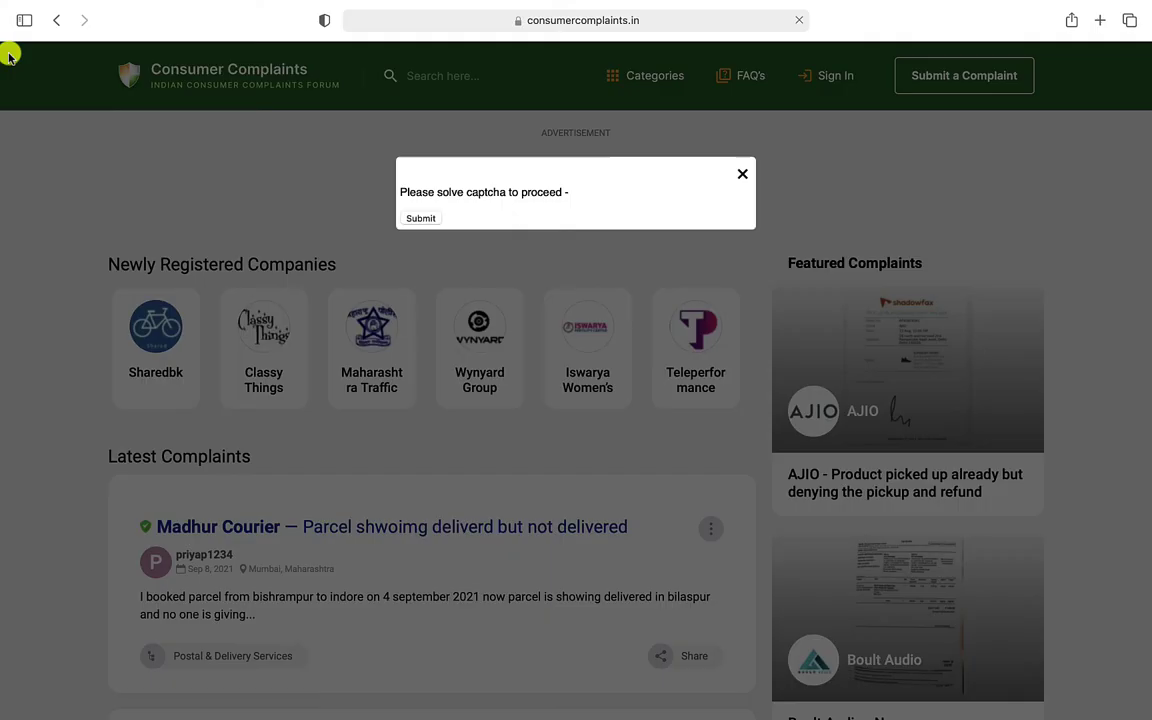
pyautogui.click(742, 175)
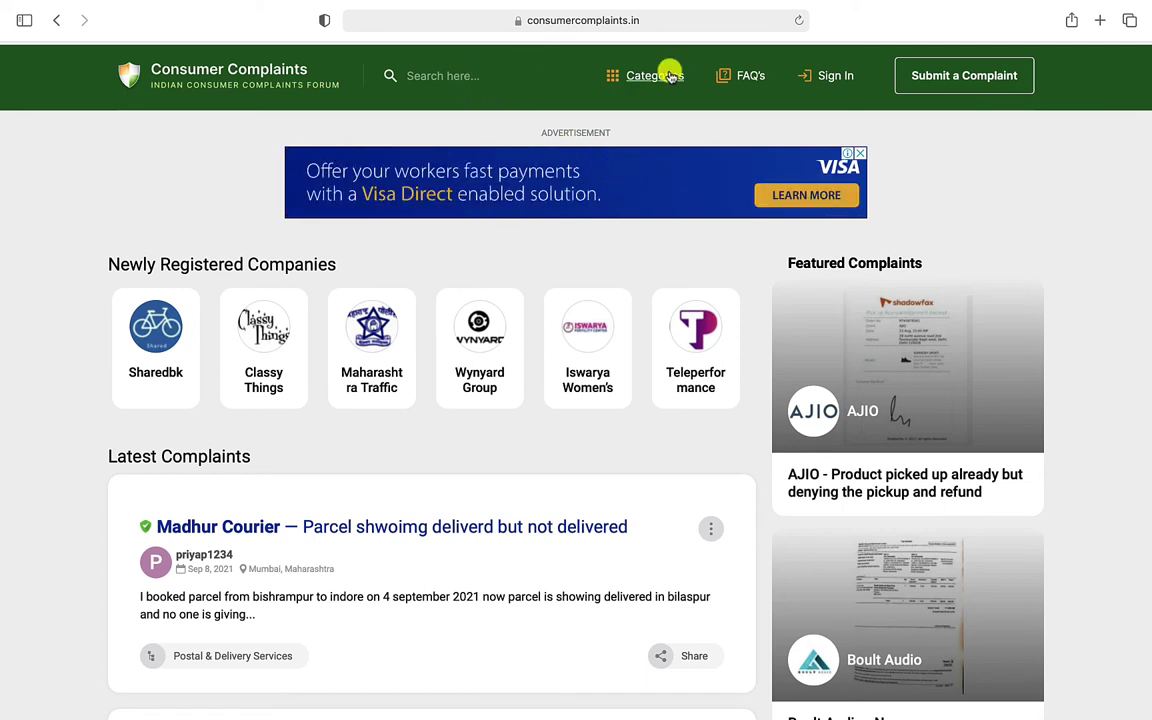
# Begin a complaint with company Locanto and subject 'my number is on locanto ad without consent'
pyautogui.click(960, 80)
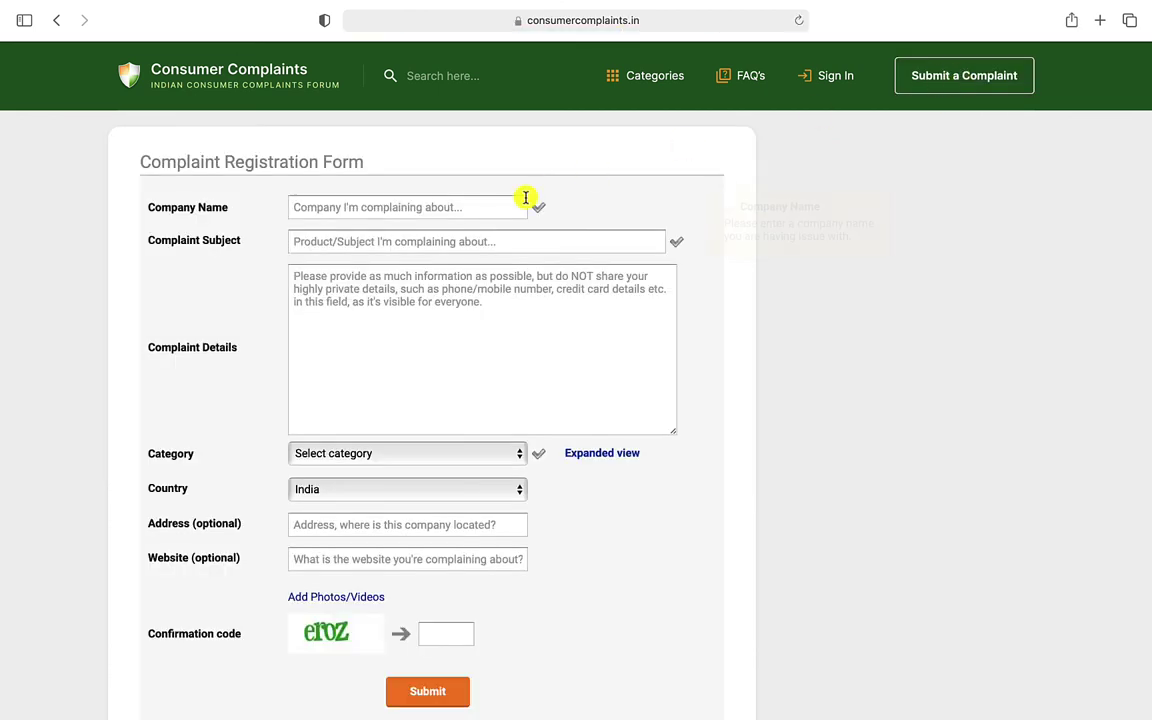
pyautogui.click(412, 204)
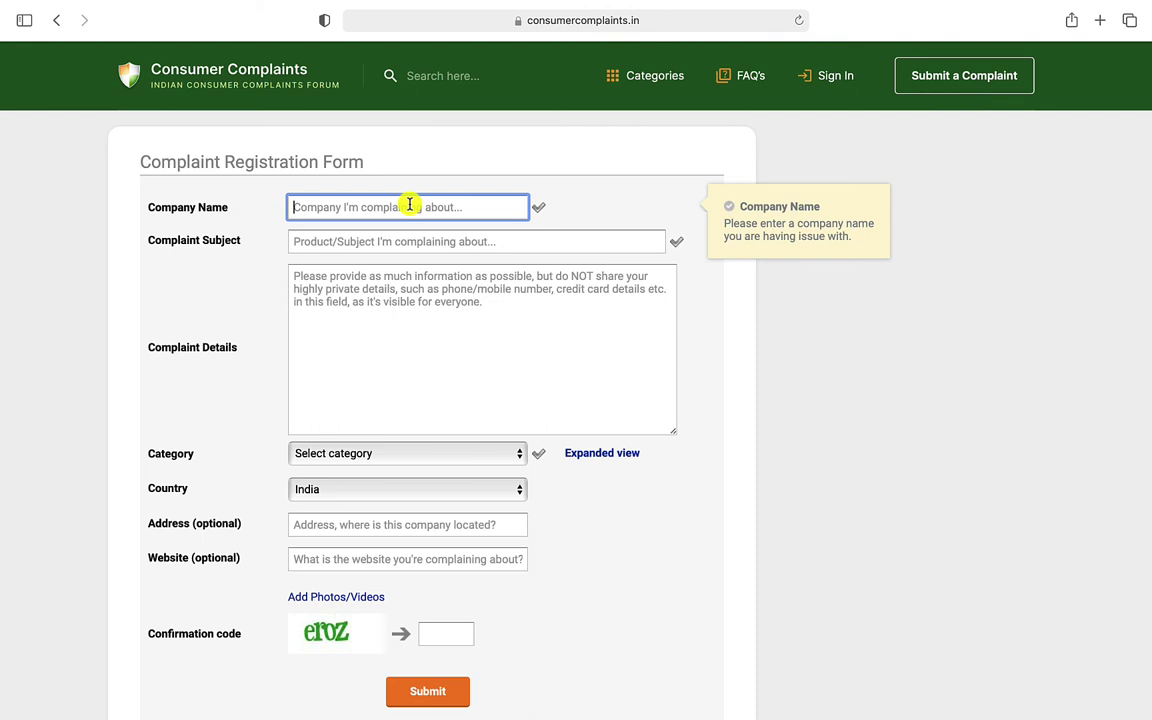
pyautogui.write('locanto')
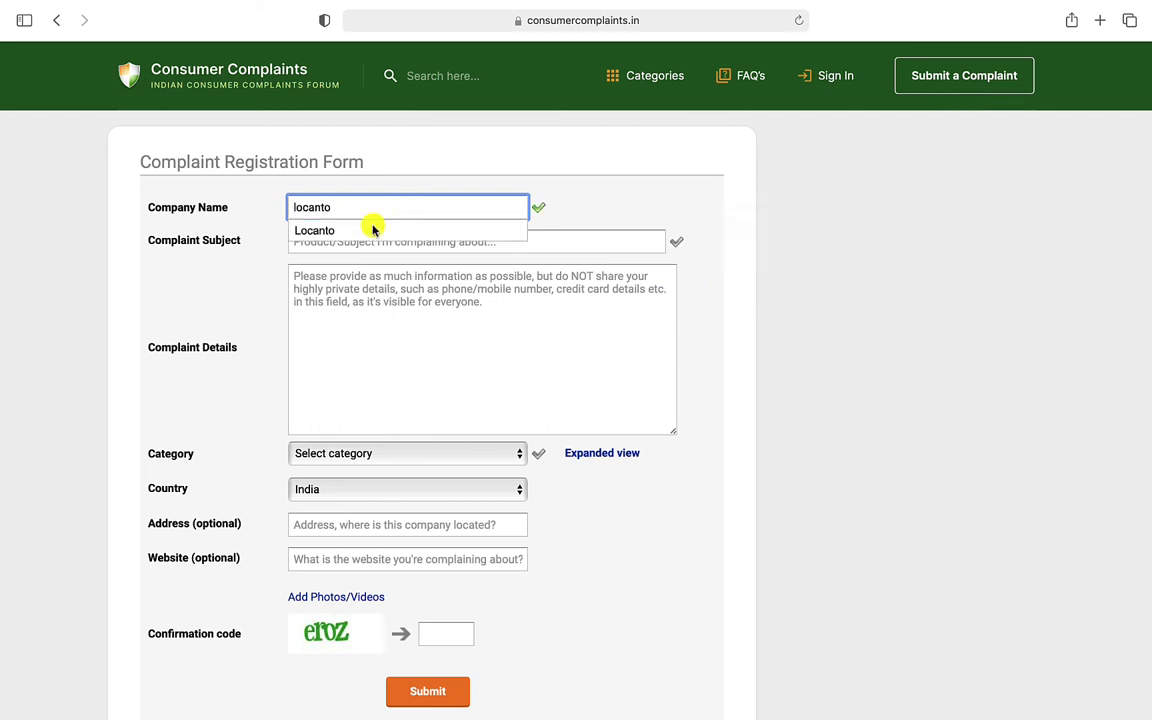
pyautogui.click(368, 228)
pyautogui.click(327, 242)
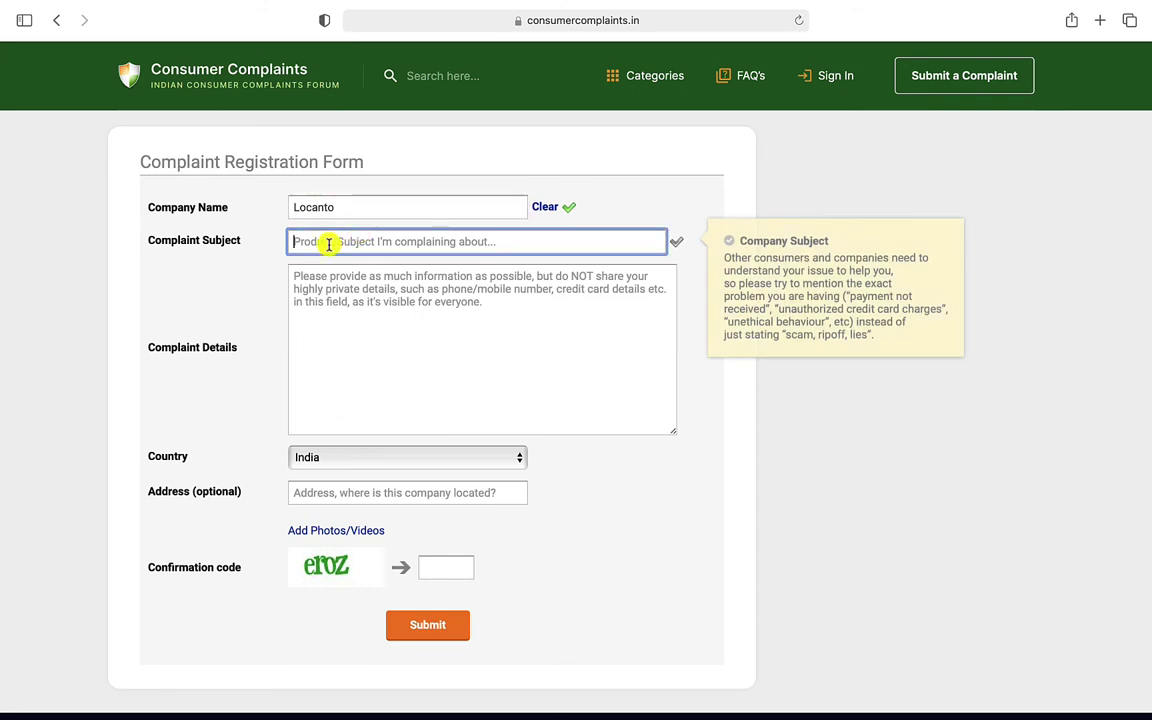
pyautogui.write('my numb')
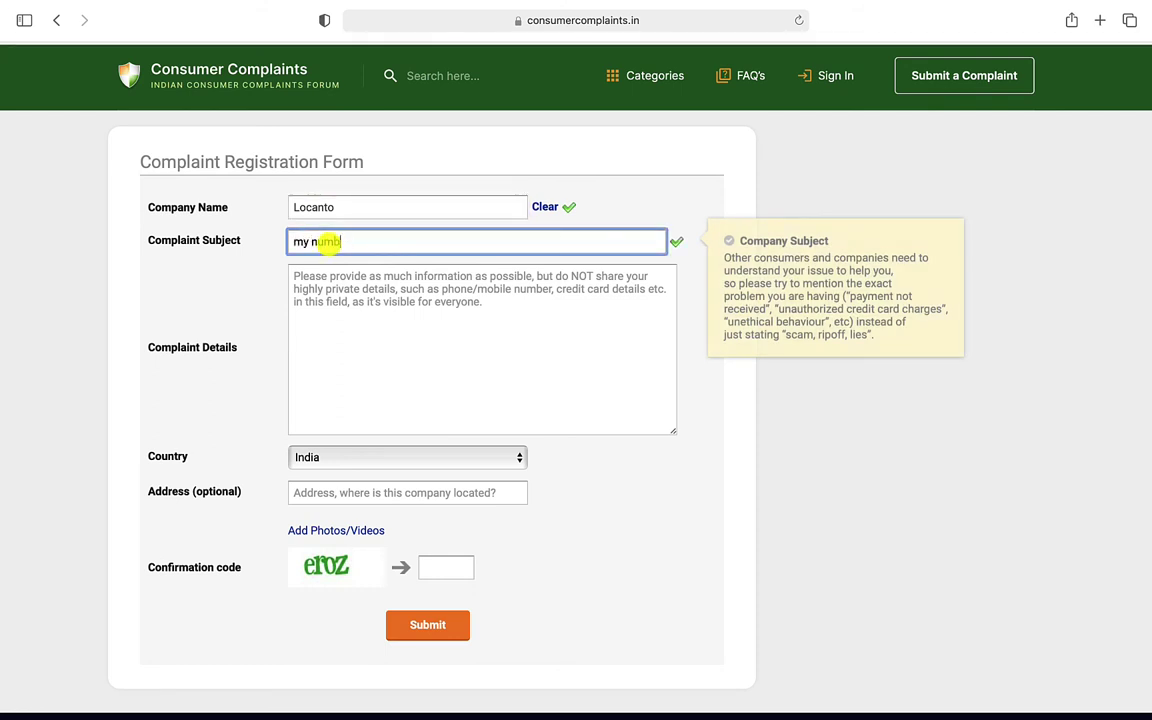
pyautogui.write('er is on ')
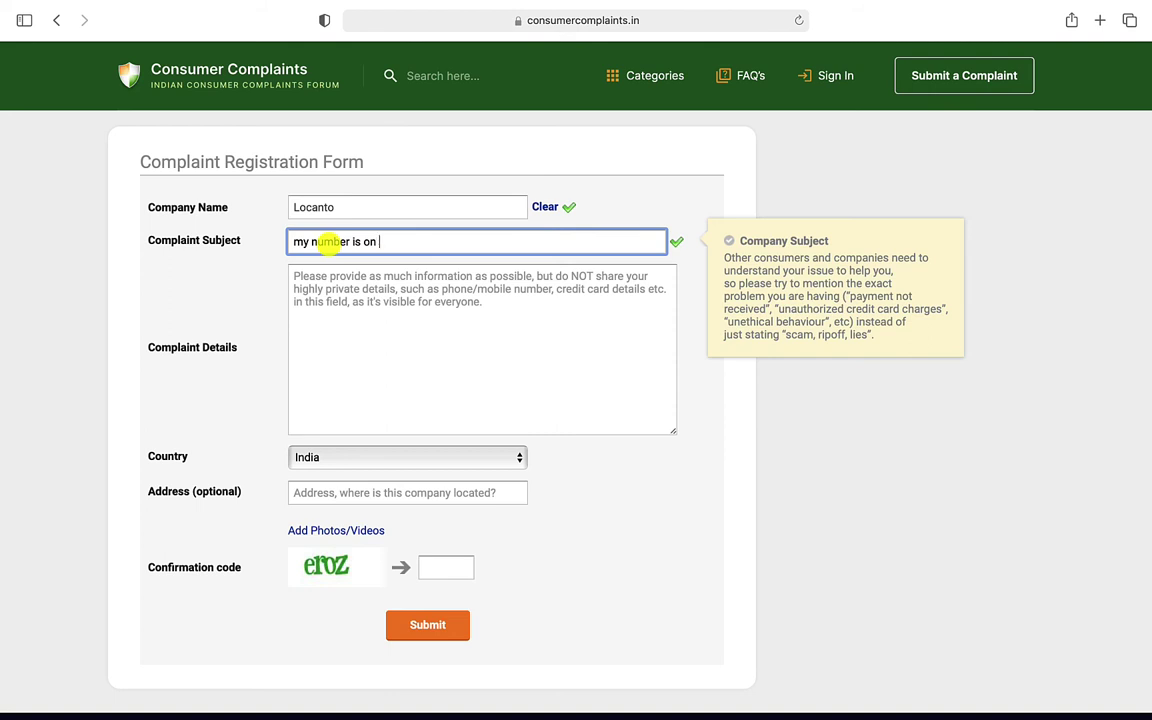
pyautogui.write('locanto ad')
pyautogui.write(' witho')
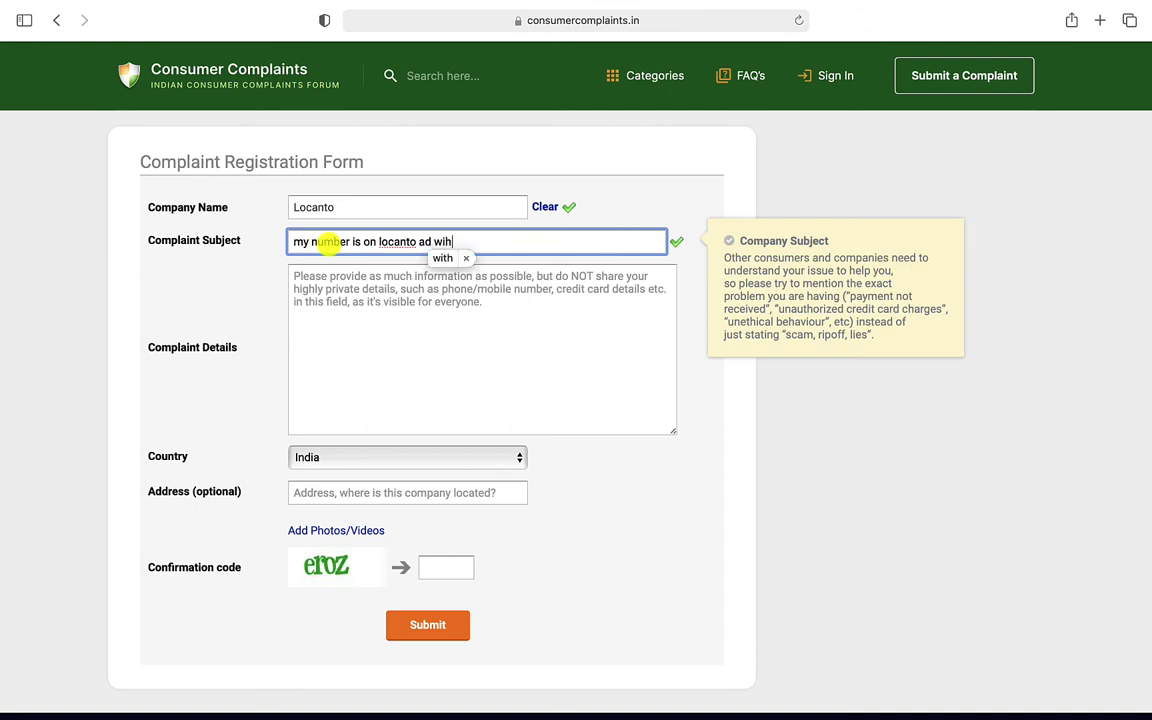
pyautogui.write('ut co')
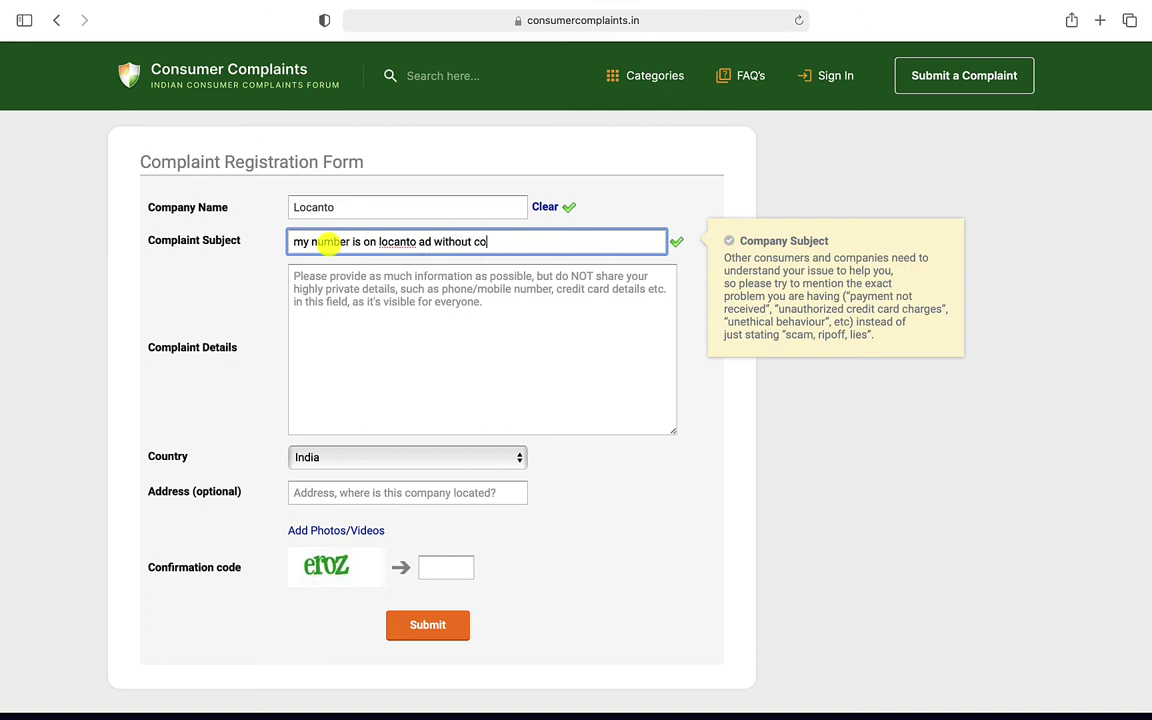
pyautogui.write('nsent')
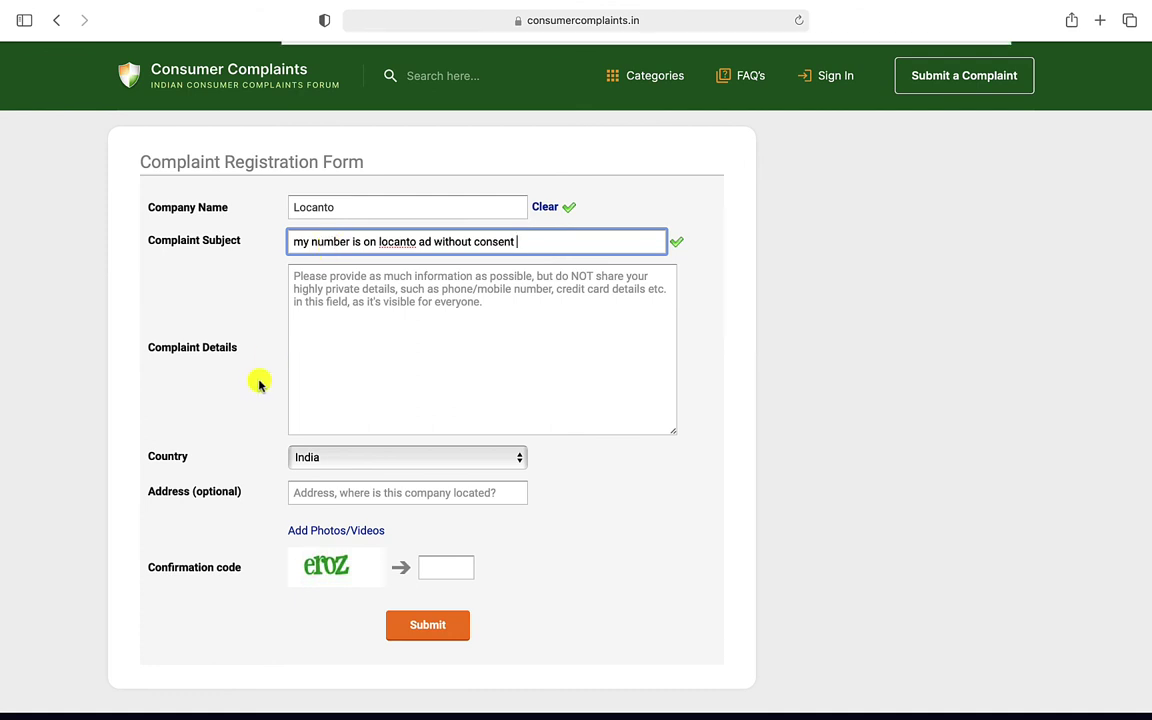
pyautogui.click(381, 336)
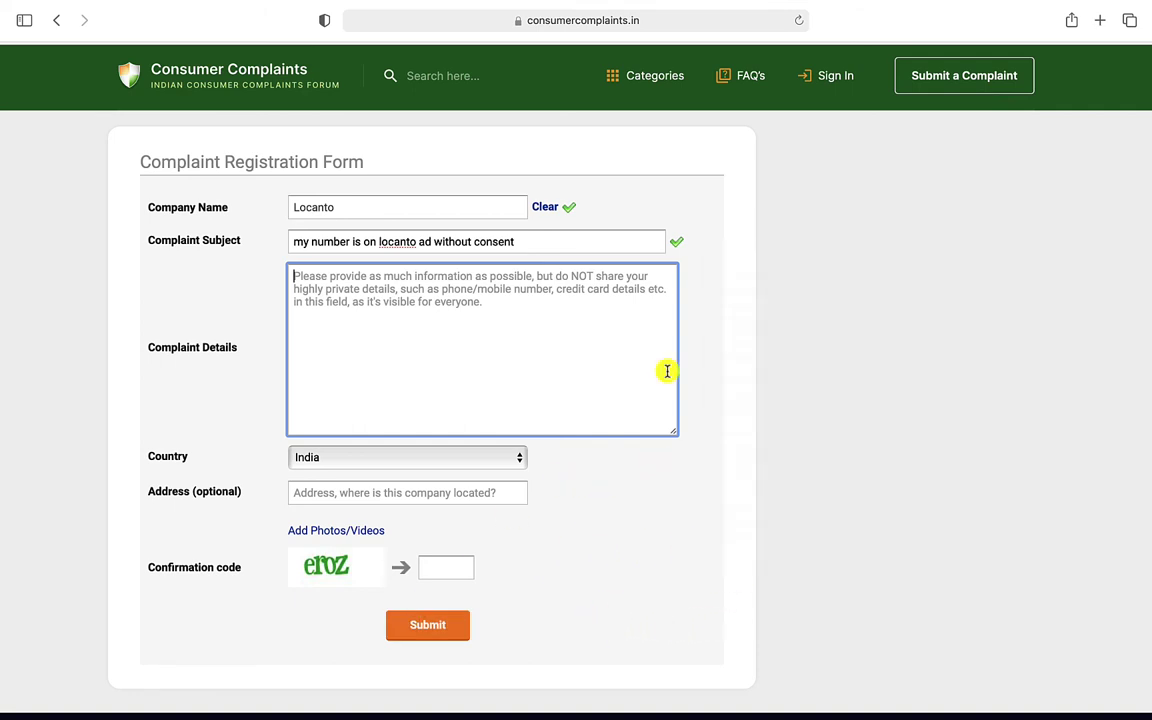
# Search the forum for 'locanto' and open the 'unwanted calls and messages' complaint
pyautogui.click(226, 88)
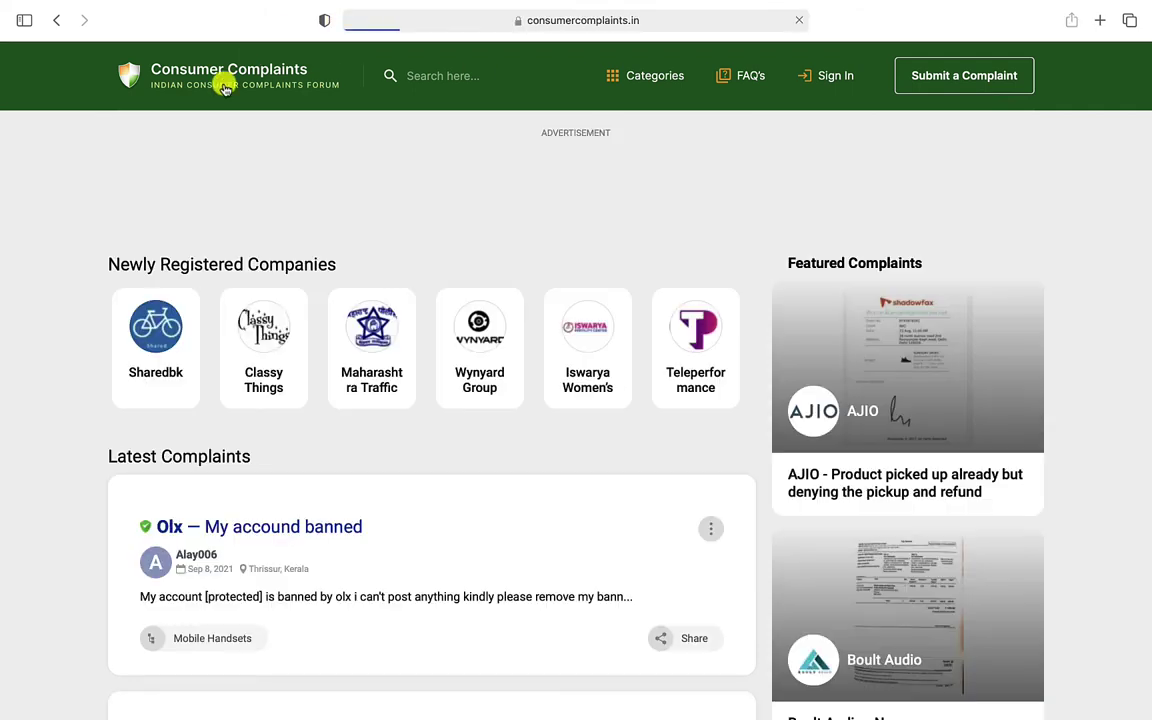
pyautogui.click(465, 78)
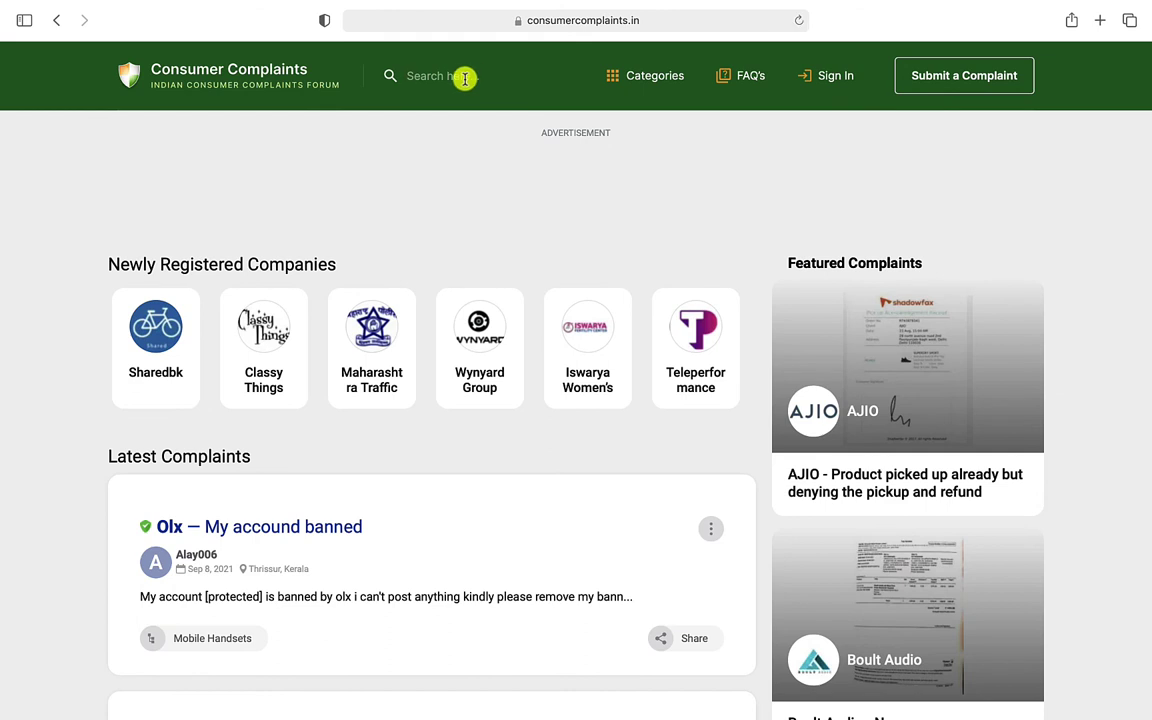
pyautogui.write('locanto')
pyautogui.click(390, 78)
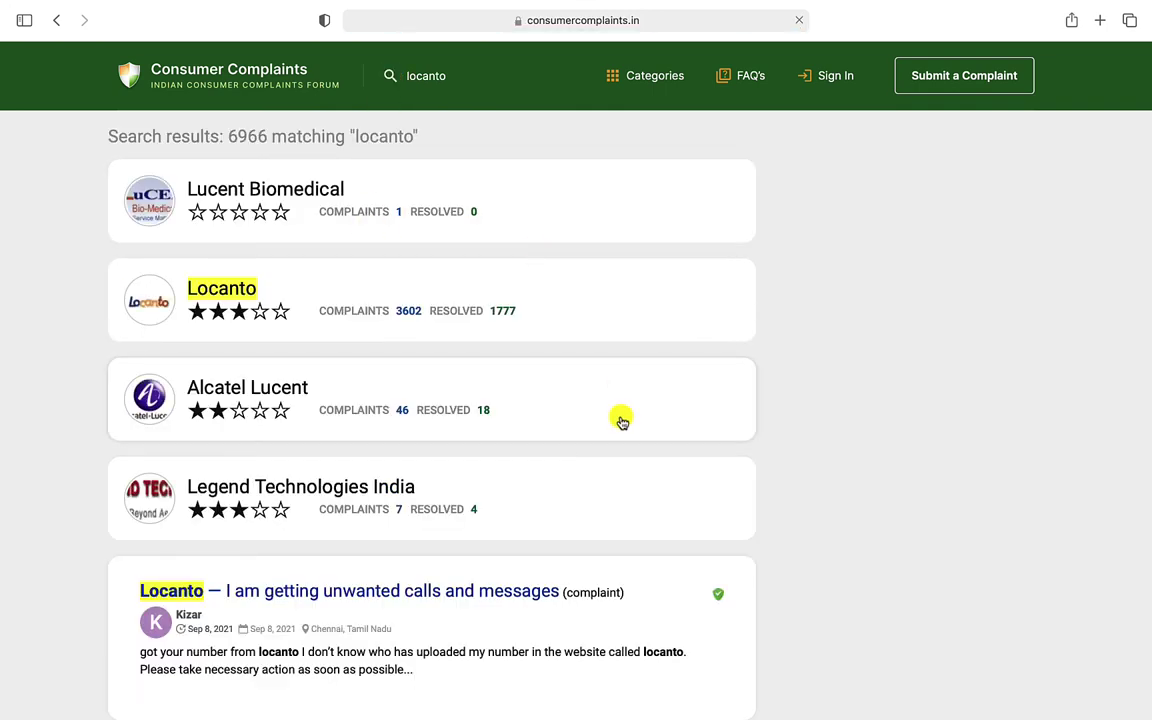
pyautogui.scroll(-5, 620, 419)
pyautogui.scroll(-1, 620, 416)
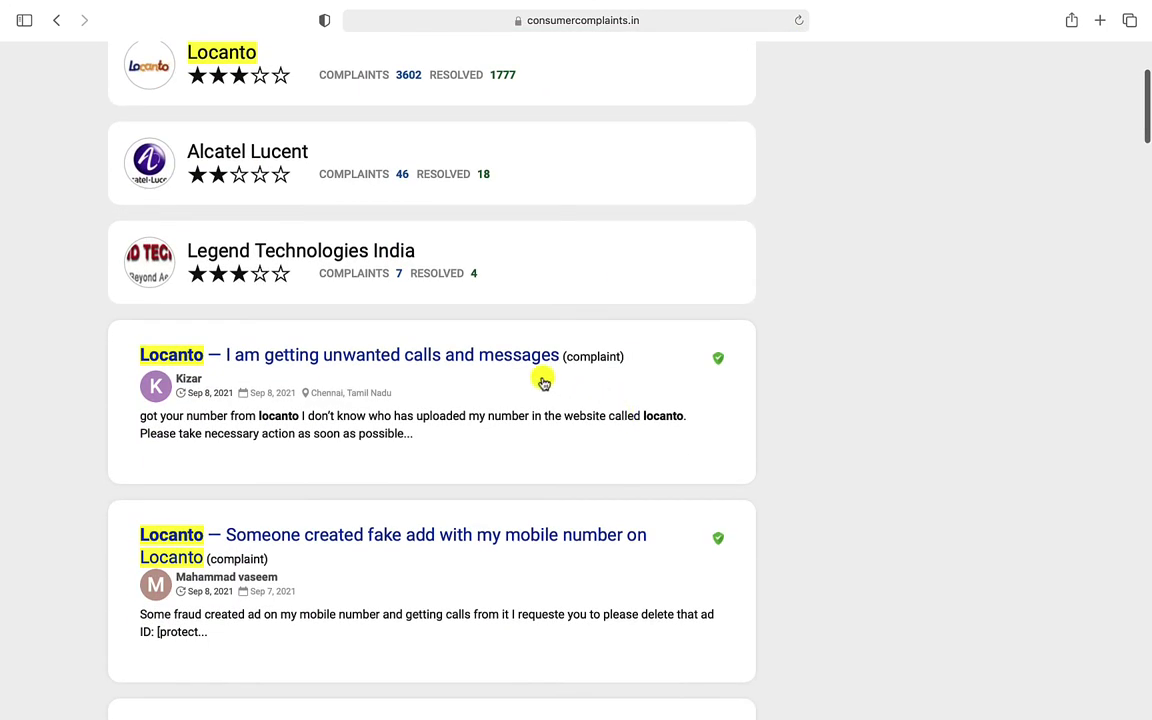
pyautogui.click(432, 367)
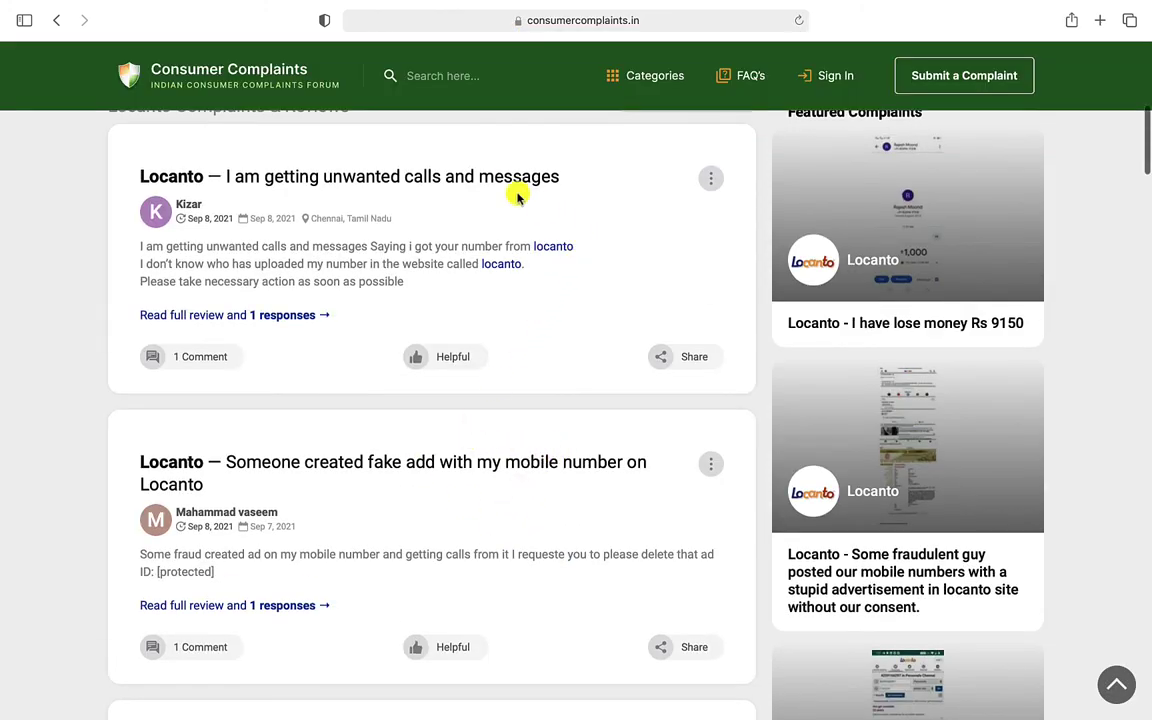
# Expand the complaint's full review and select the faq_contact URL in Locanto Customer Care's reply
pyautogui.click(208, 317)
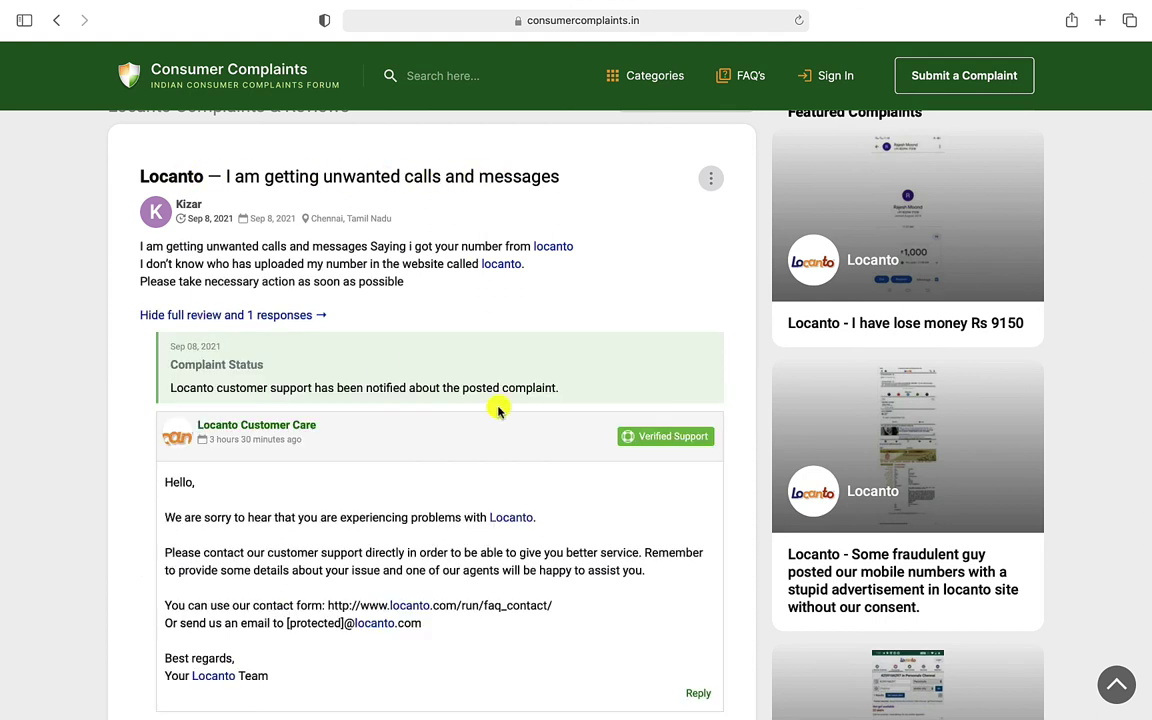
pyautogui.scroll(-1, 498, 410)
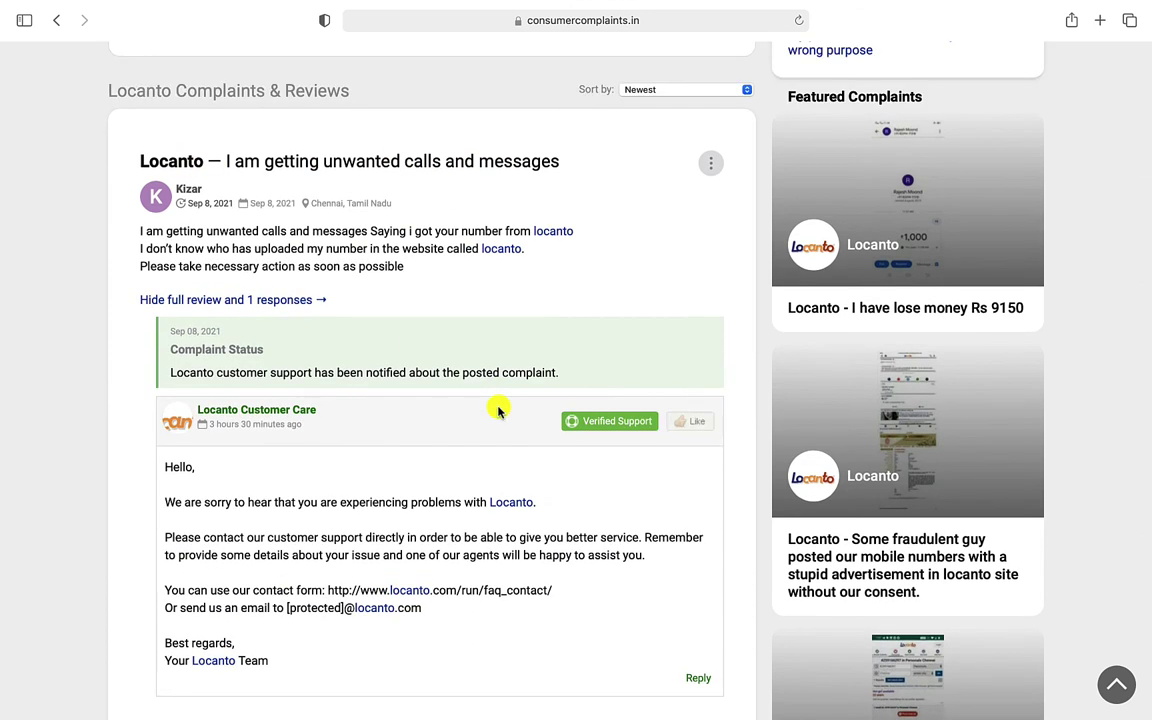
pyautogui.scroll(1, 498, 410)
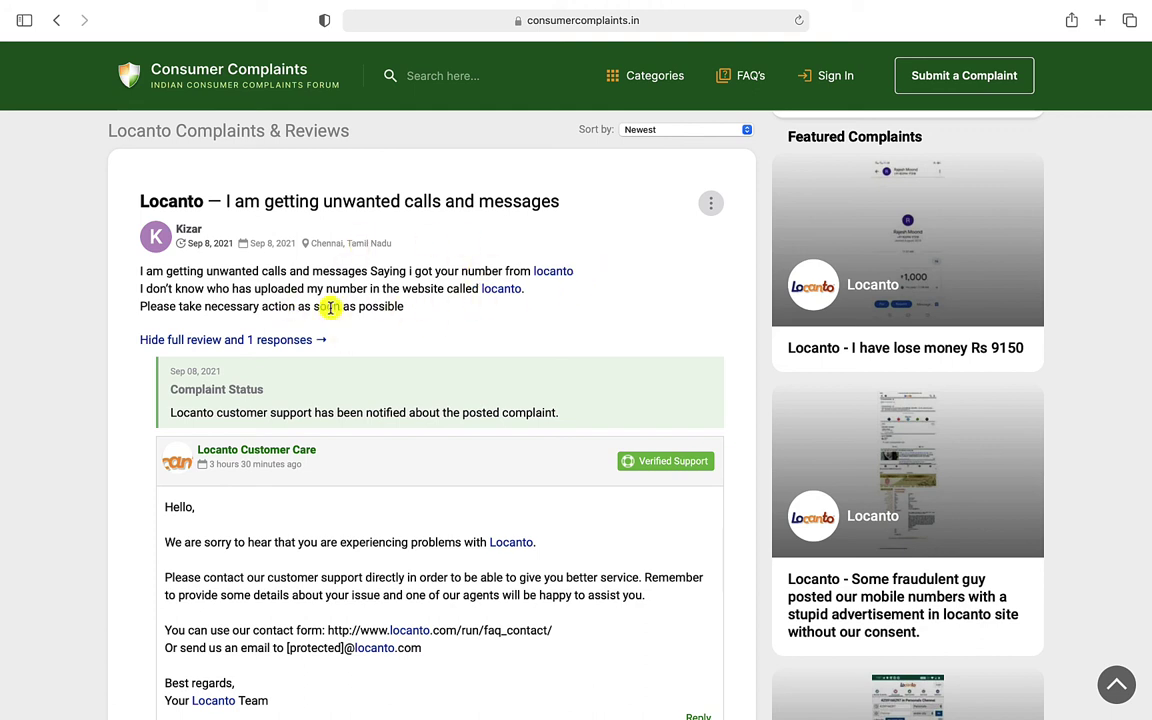
pyautogui.scroll(-2, 442, 527)
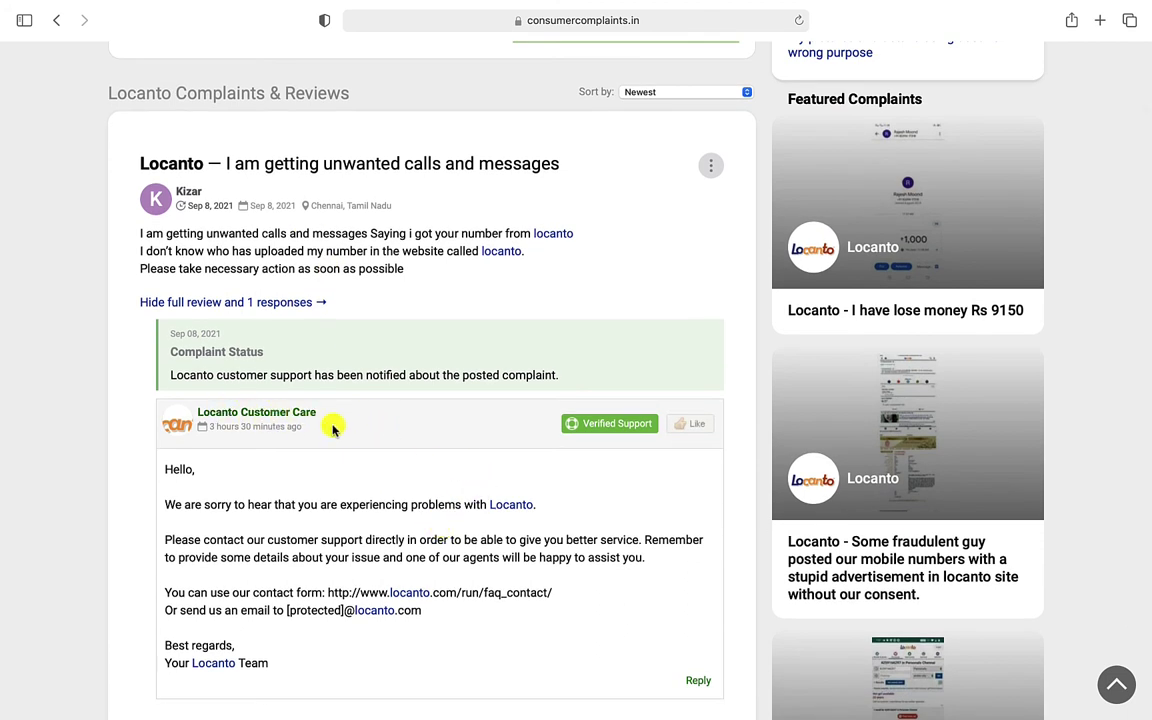
pyautogui.scroll(-5, 344, 433)
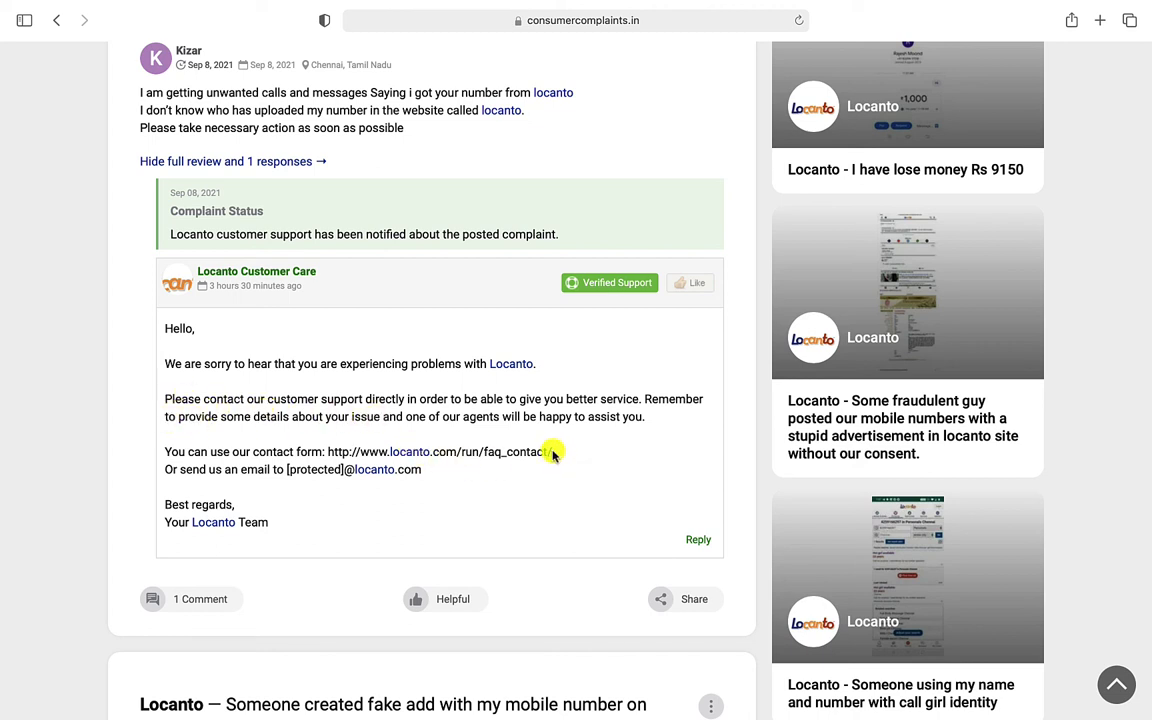
pyautogui.moveTo(551, 452); pyautogui.dragTo(330, 450)
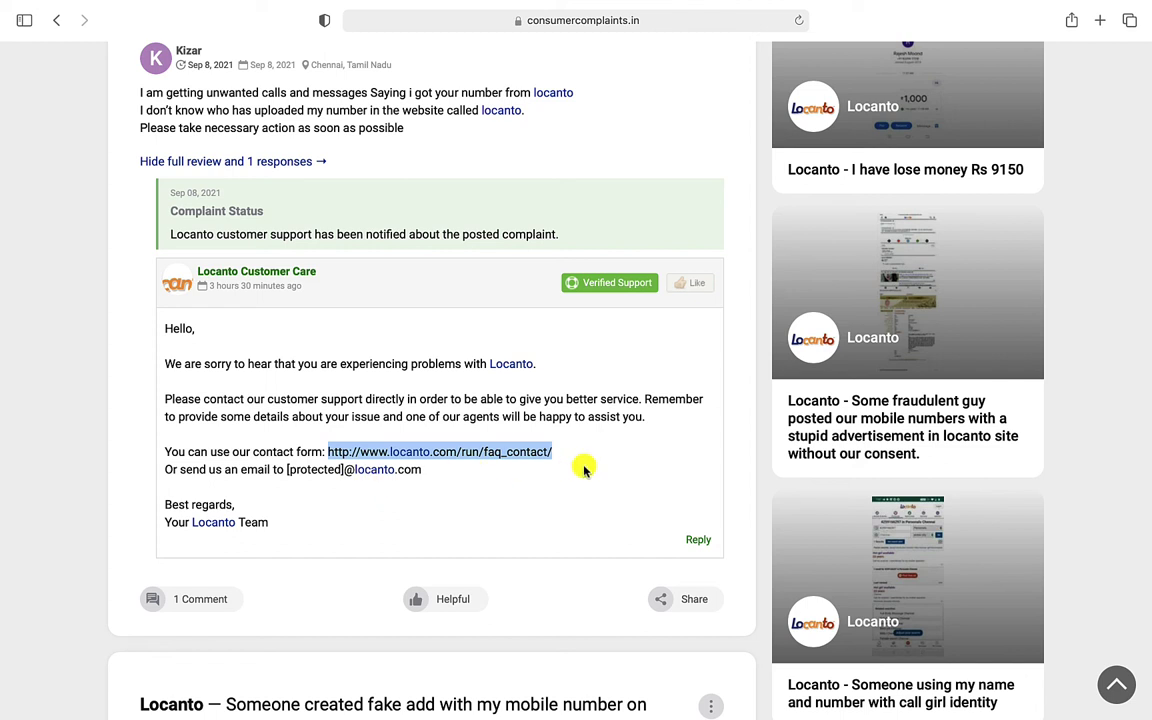
# Open the reply's faq_contact link in a new tab, view its topic list, then return to the complaints tab
pyautogui.rightClick(482, 456)
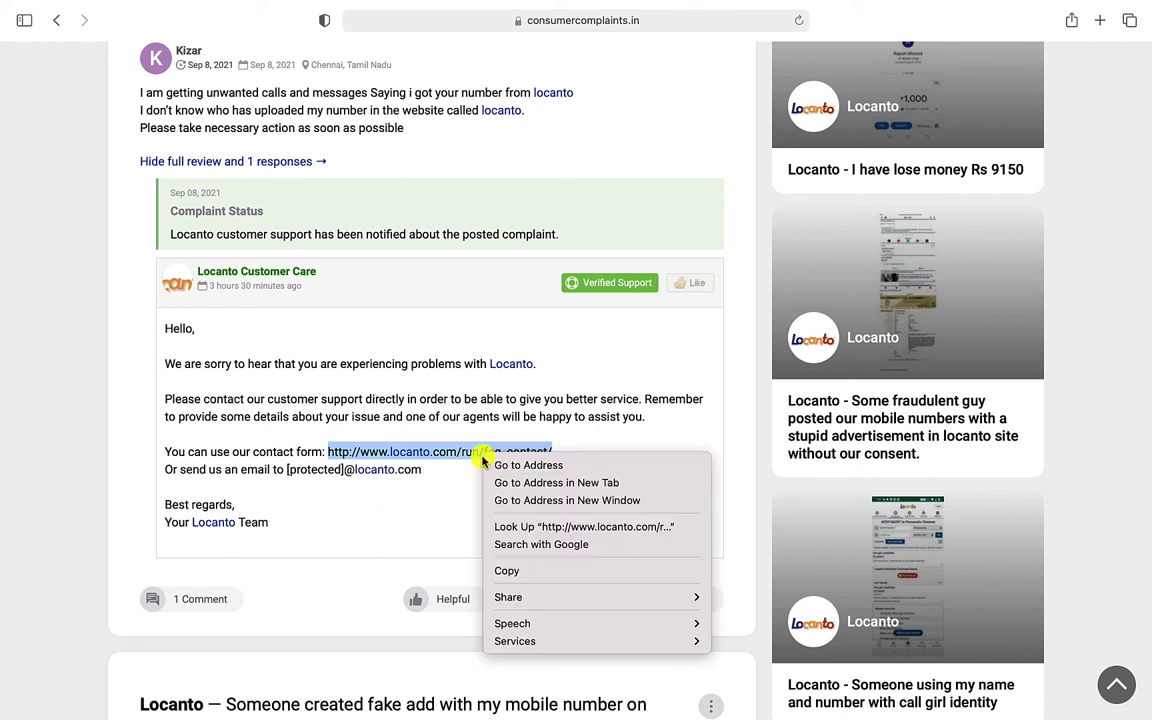
pyautogui.click(560, 484)
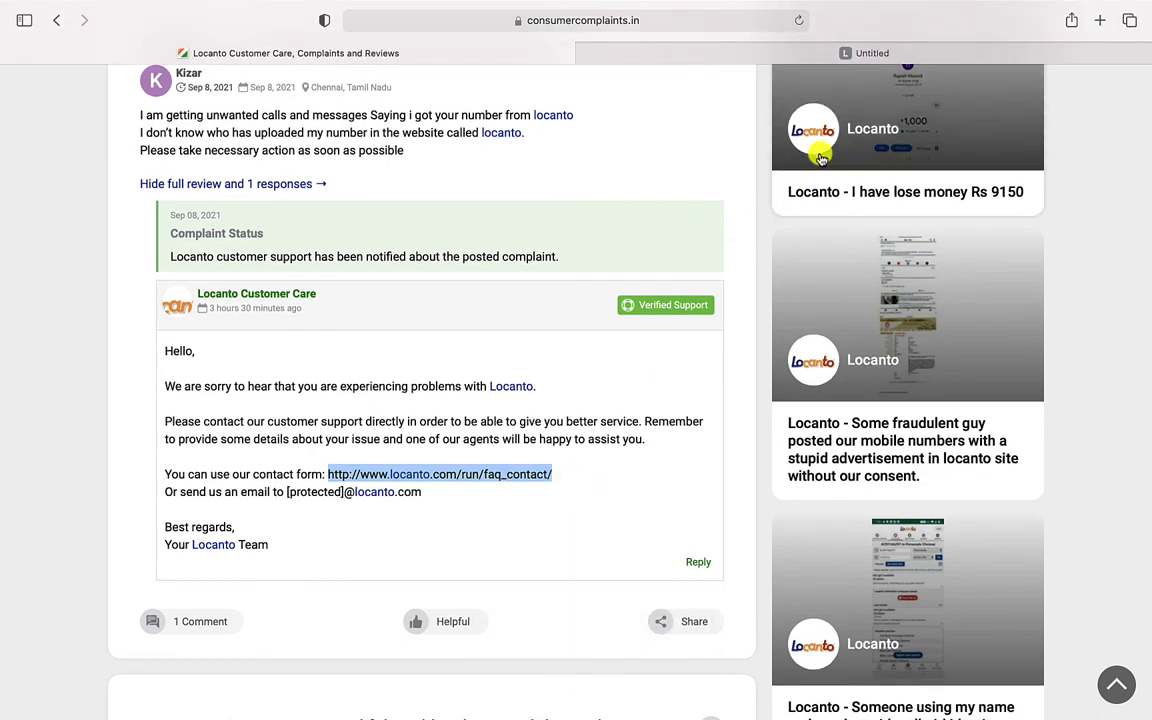
pyautogui.click(763, 53)
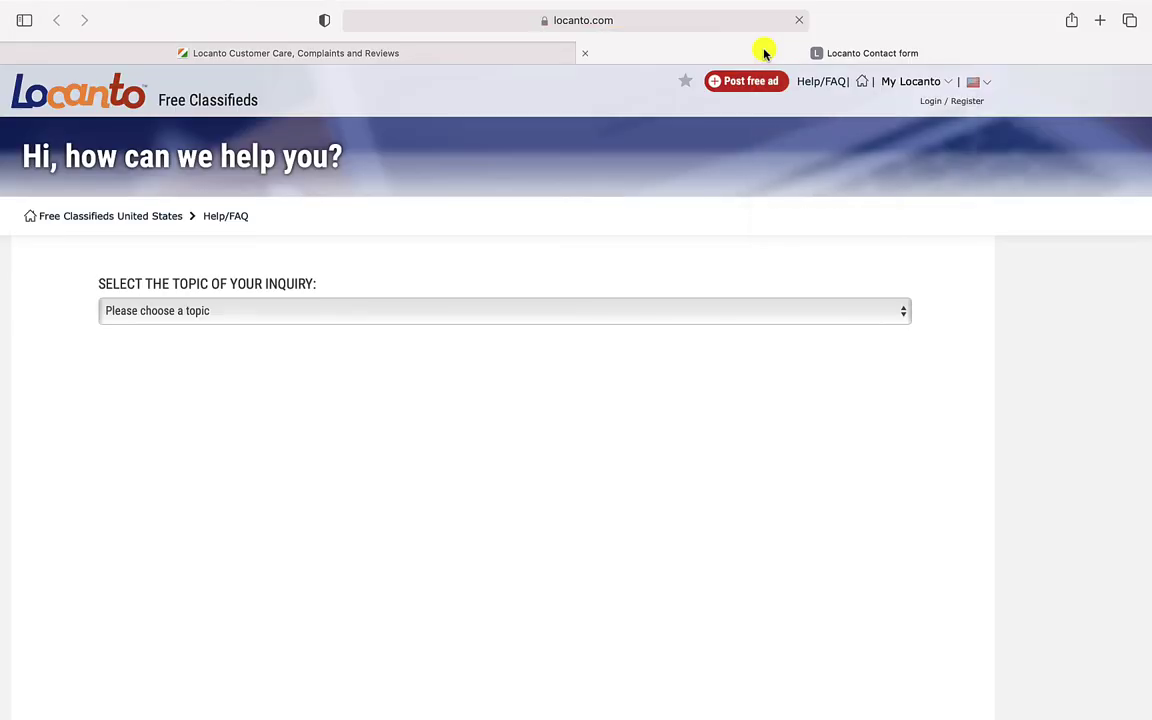
pyautogui.click(305, 323)
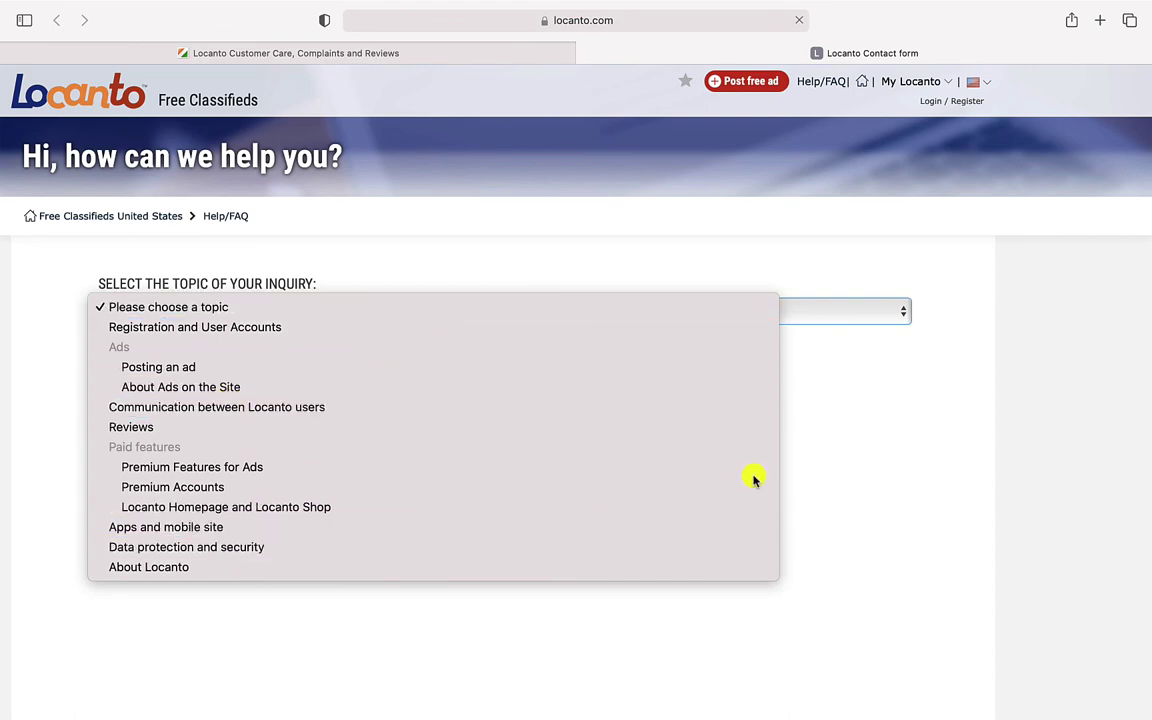
pyautogui.click(913, 532)
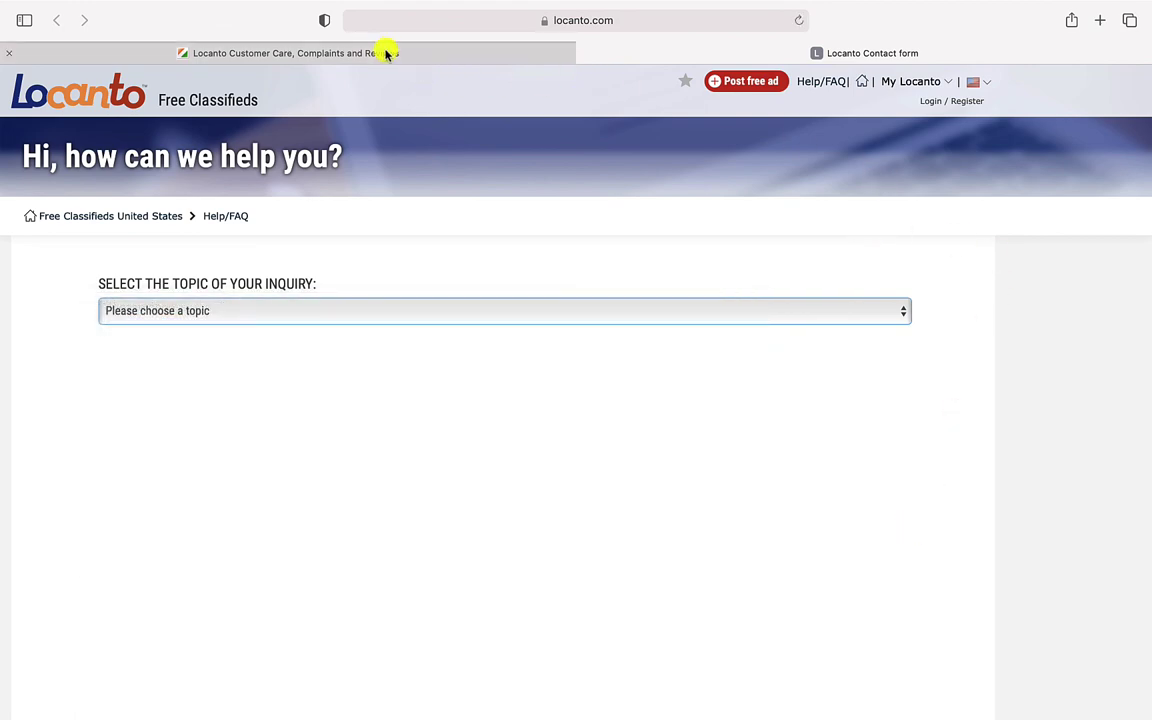
pyautogui.click(386, 52)
# Return to the top of Locanto's page and highlight the 50% customer satisfaction rating line
pyautogui.scroll(15, 561, 417)
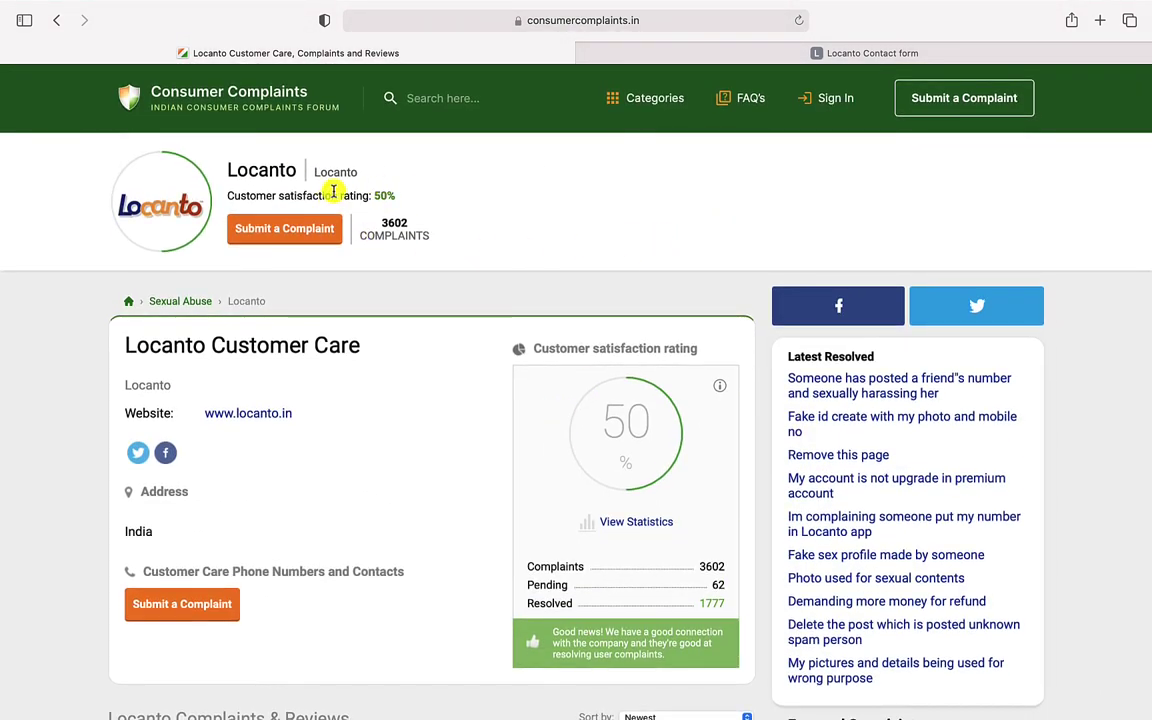
pyautogui.tripleClick(385, 200)
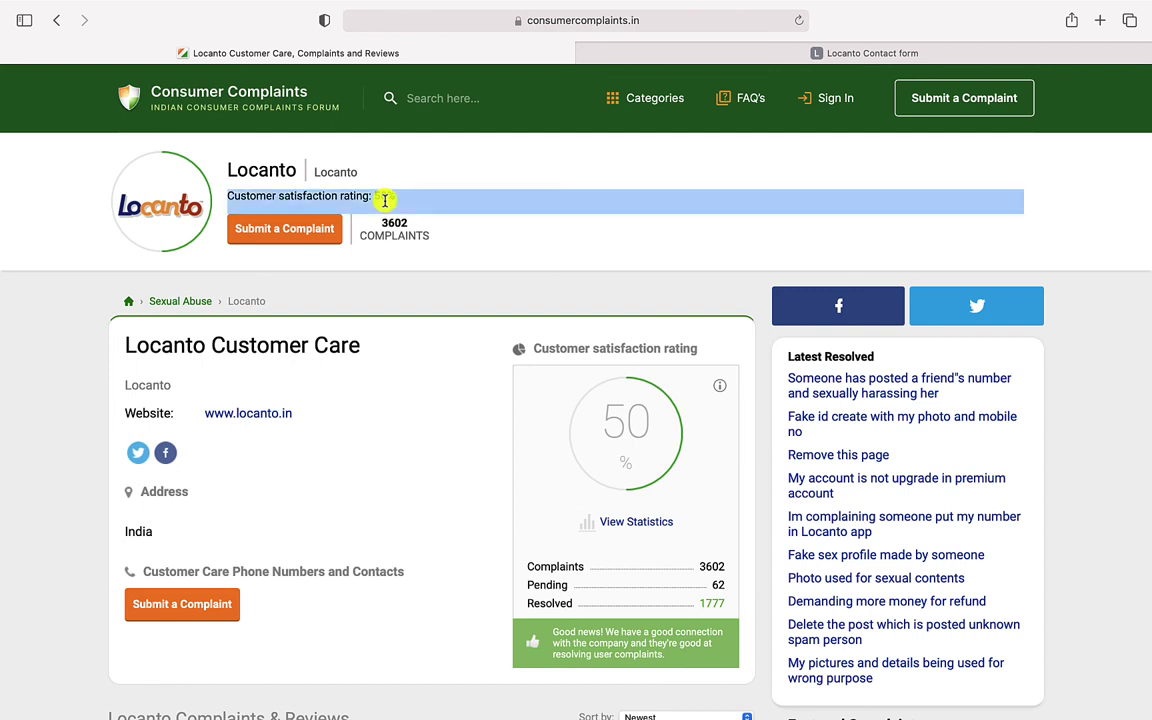